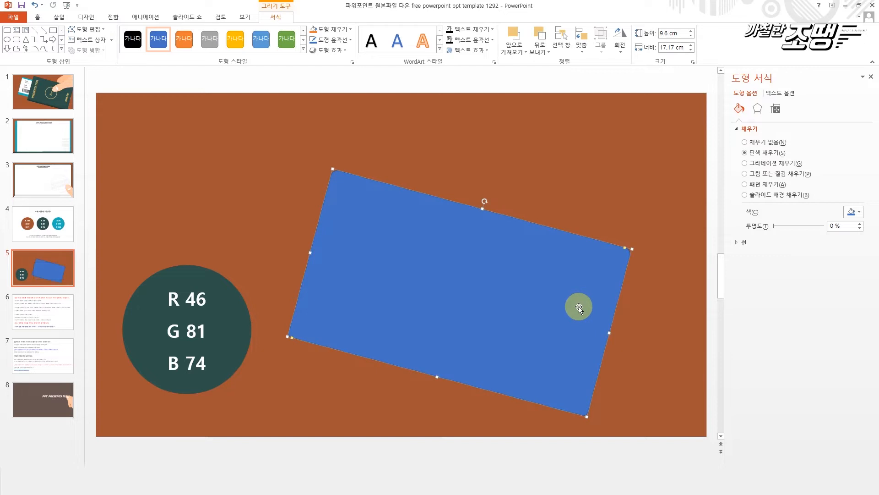
# - Move the tilted blue rectangle toward the slide's lower edge and enlarge it to about 9.97 cm high and 17.71 cm wide
pyautogui.moveTo(483, 326); pyautogui.dragTo(516, 353)
pyautogui.moveTo(519, 236); pyautogui.dragTo(521, 229)
pyautogui.moveTo(524, 296); pyautogui.dragTo(517, 298)
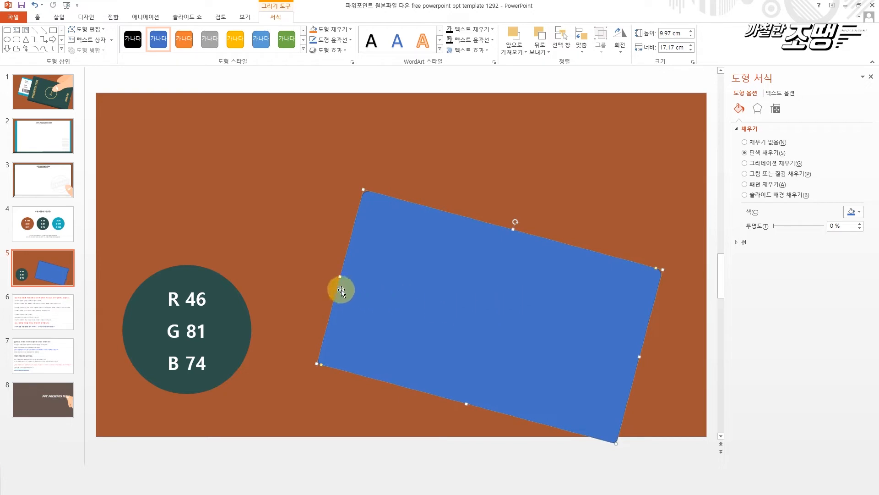
pyautogui.moveTo(340, 276); pyautogui.dragTo(331, 274)
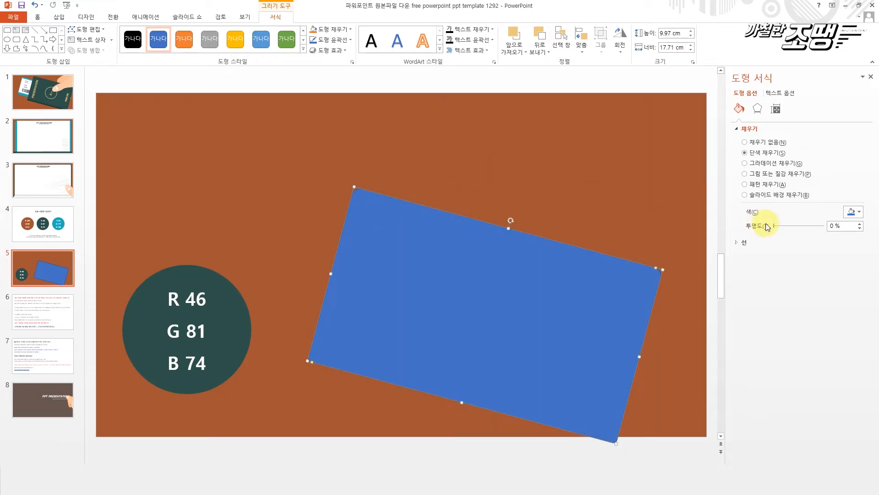
# - Remove the outline from the blue rectangle
pyautogui.click(746, 242)
pyautogui.click(760, 256)
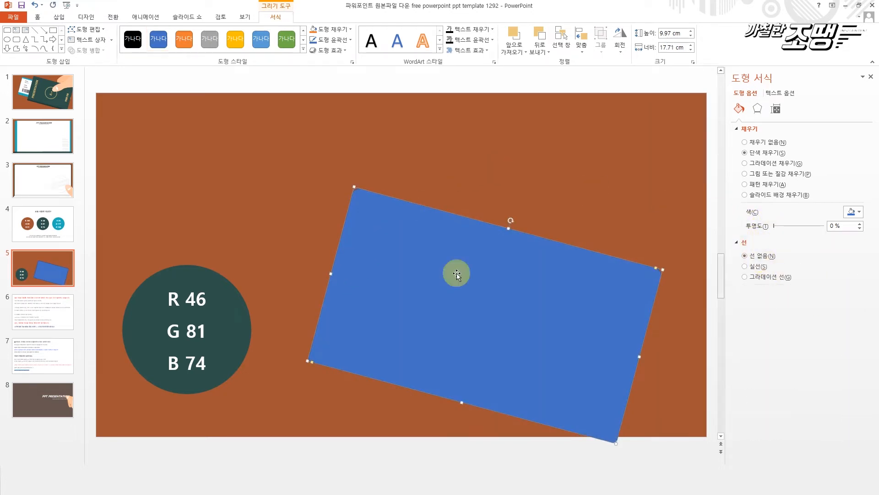
pyautogui.click(459, 197)
pyautogui.click(453, 261)
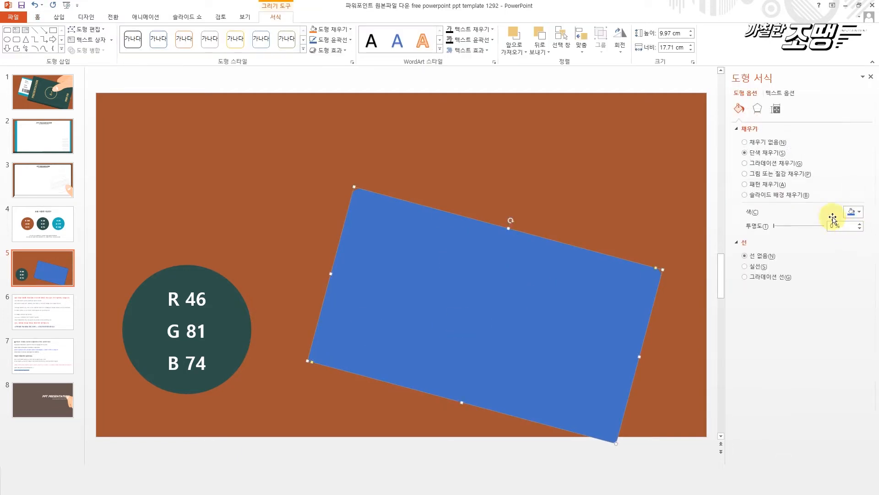
# - Apply a gradient fill to the rectangle and reduce it to two stops, placing the second at about 73%
pyautogui.click(762, 164)
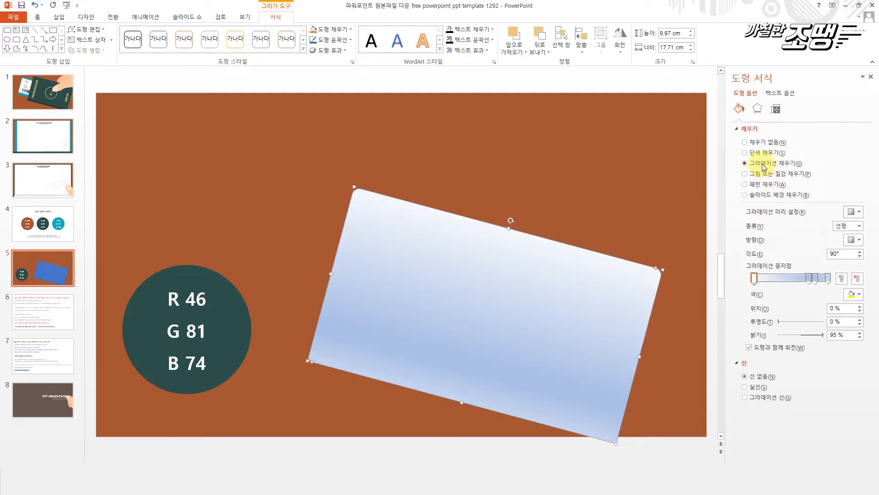
pyautogui.click(815, 278)
pyautogui.moveTo(809, 278); pyautogui.dragTo(586, 273)
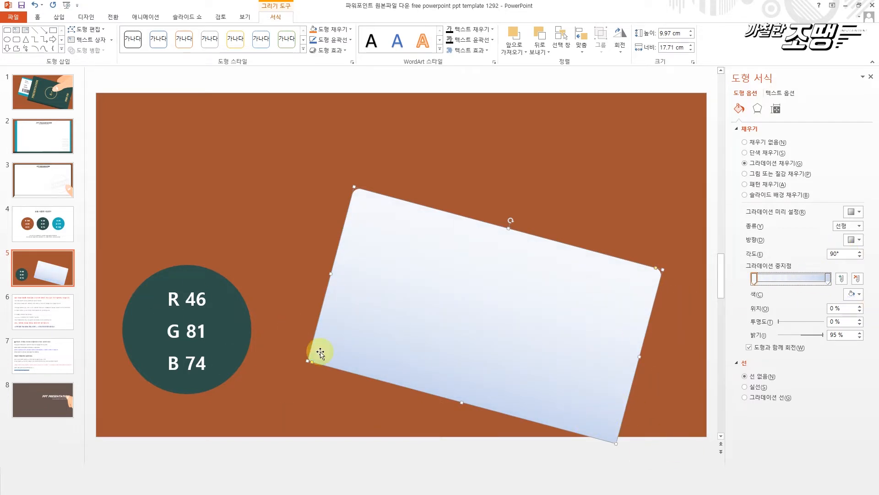
pyautogui.moveTo(831, 281); pyautogui.dragTo(794, 281)
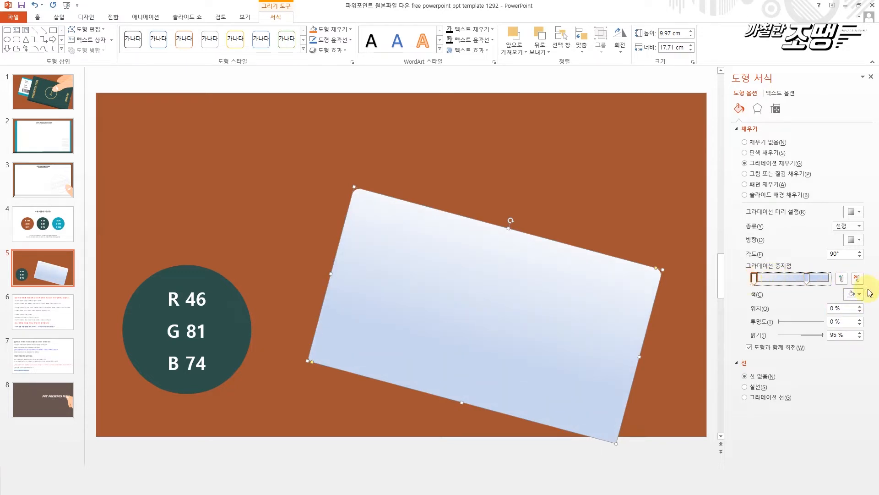
# - Color the first gradient stop with the dark green sampled from the R 46 G 81 B 74 circle and delete that circle
pyautogui.click(854, 294)
pyautogui.click(815, 405)
pyautogui.click(231, 358)
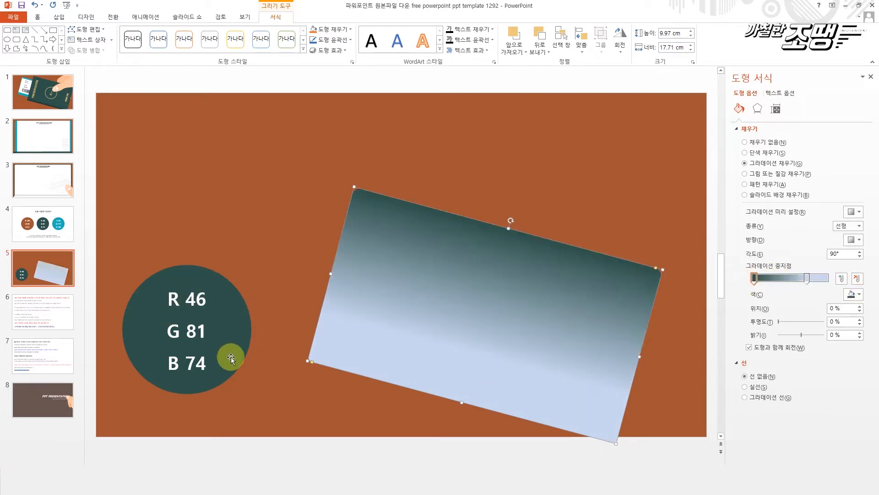
pyautogui.click(231, 357)
pyautogui.press('Delete')
pyautogui.click(498, 339)
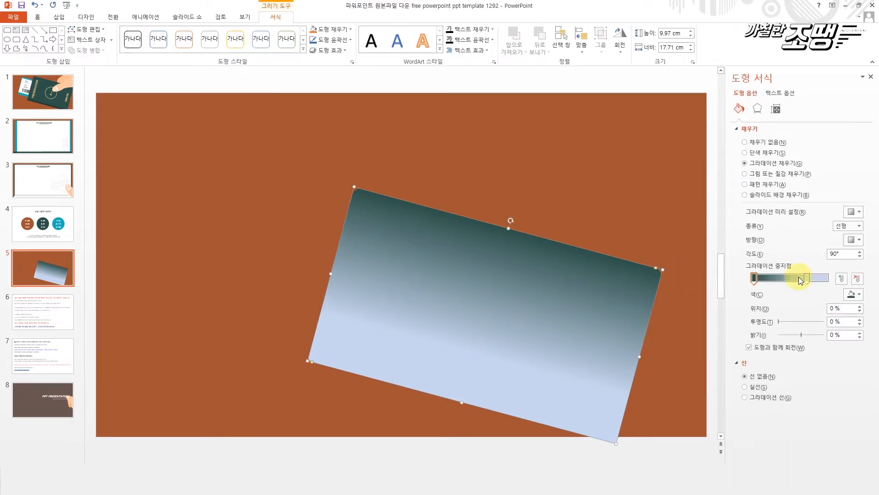
# - Color the second gradient stop with a darker shade of the same green
pyautogui.click(808, 278)
pyautogui.click(854, 294)
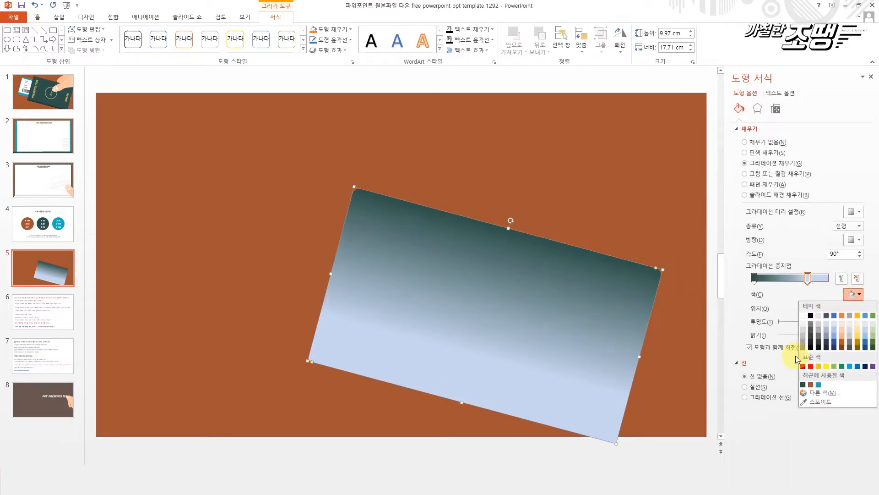
pyautogui.click(803, 385)
pyautogui.click(855, 294)
pyautogui.click(778, 397)
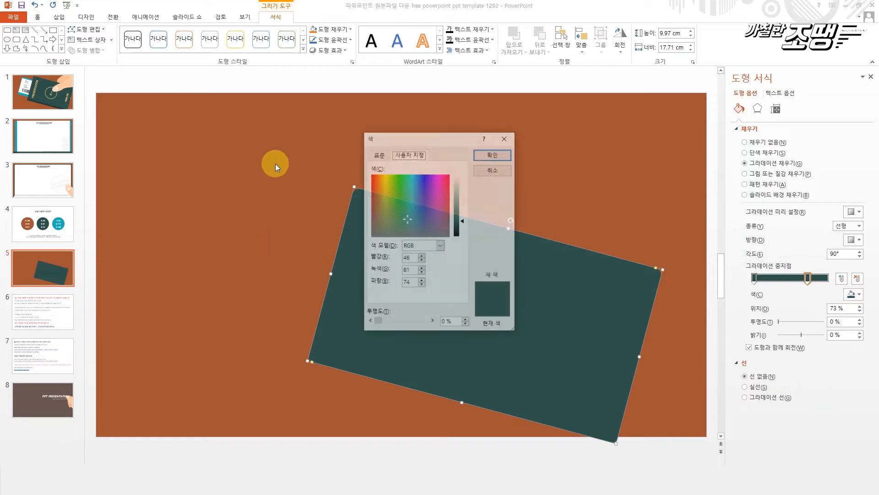
pyautogui.click(456, 225)
pyautogui.click(459, 228)
pyautogui.click(493, 154)
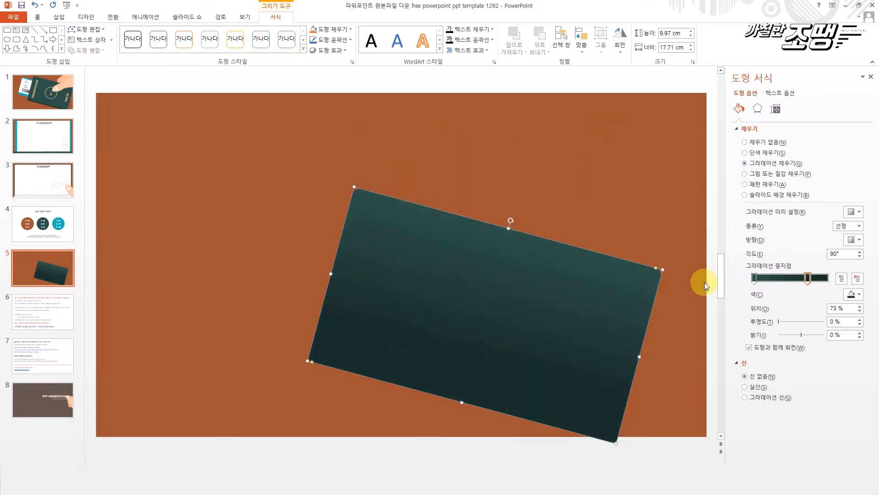
# - Move the dark gradient stop close to the end and the green stop to 94%, and stretch the cover to about 10.37 cm high
pyautogui.moveTo(797, 285); pyautogui.dragTo(824, 279)
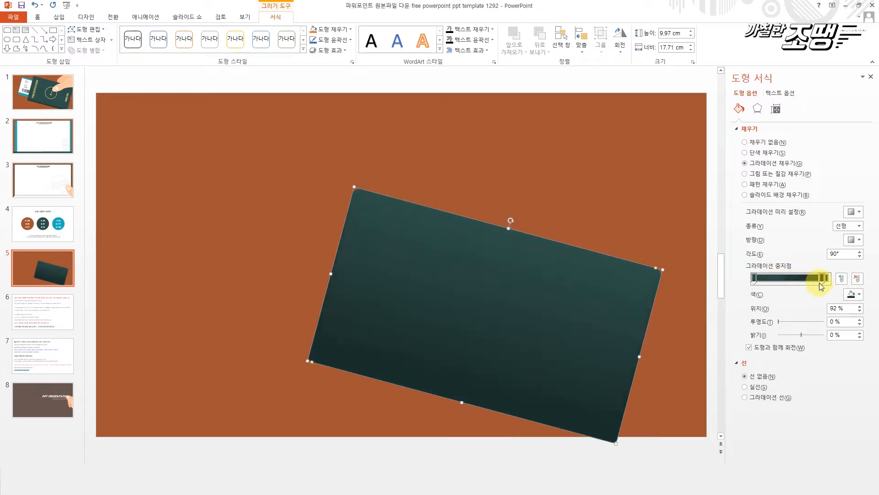
pyautogui.moveTo(756, 279); pyautogui.dragTo(824, 285)
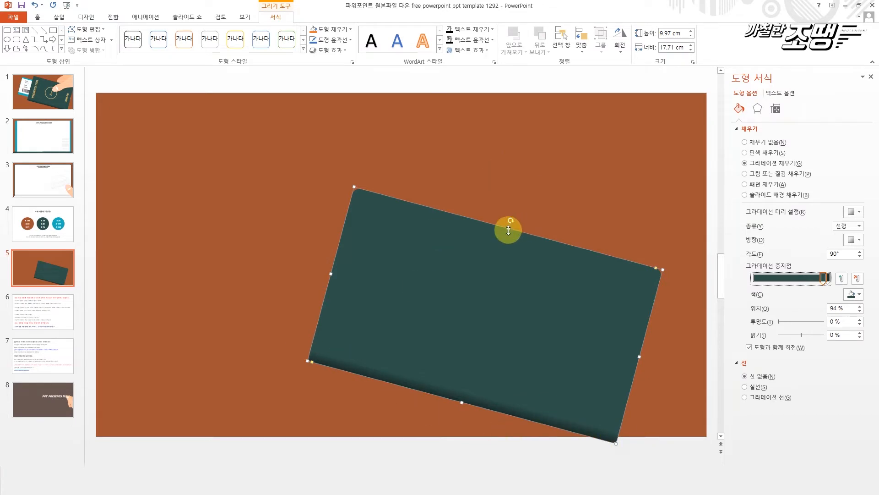
pyautogui.click(540, 219)
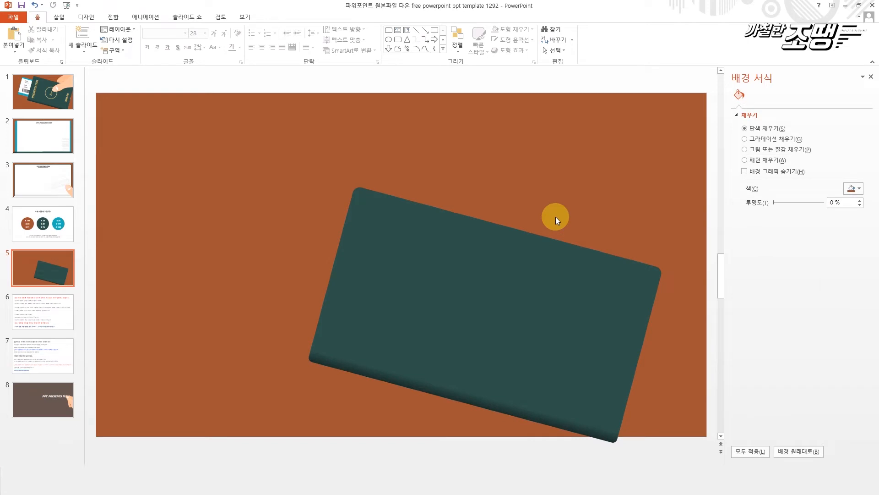
pyautogui.click(528, 333)
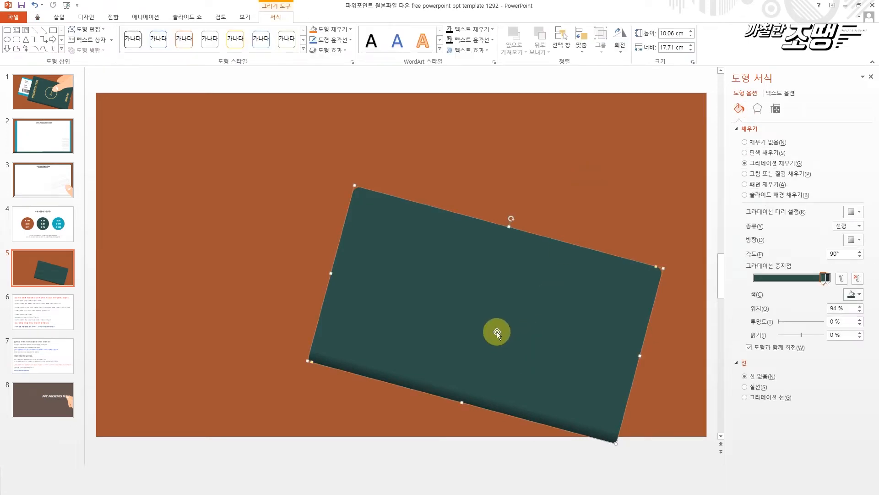
pyautogui.click(521, 178)
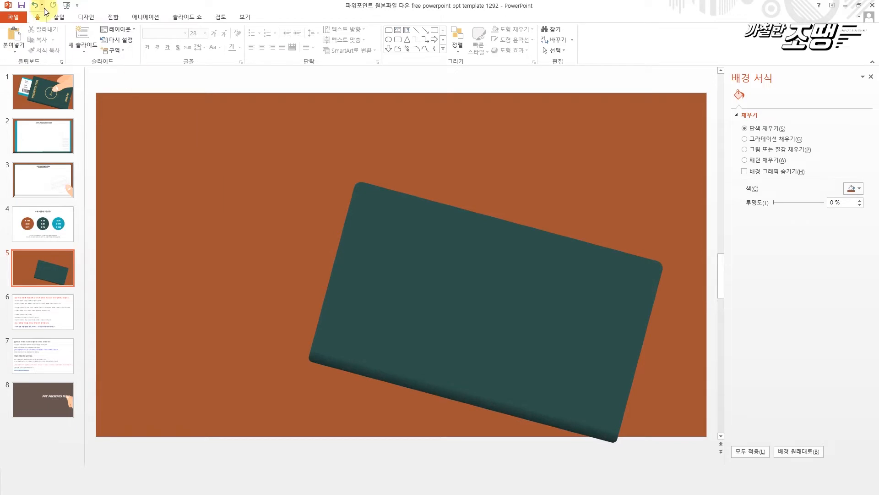
# - Draw a rectangle with two same-side rounded corners, about 15.04 cm wide and 6.77 cm high, with slight rounding, overlapping the green cover
pyautogui.click(58, 17)
pyautogui.click(145, 41)
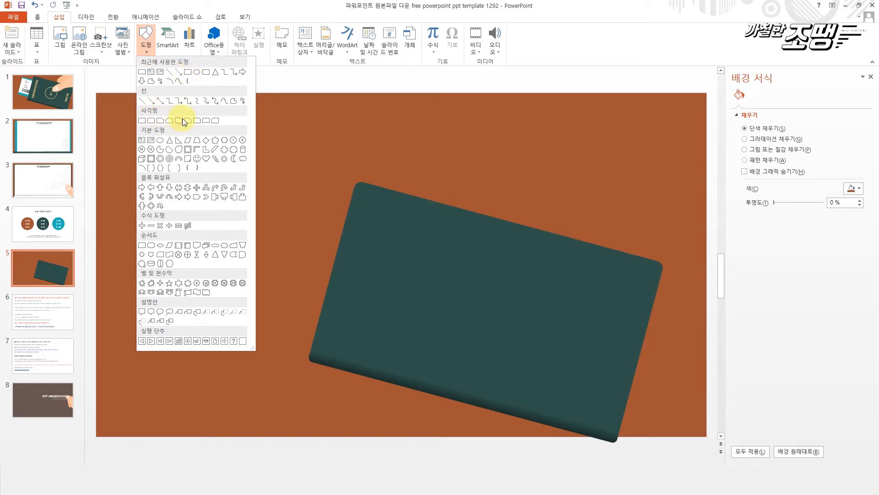
pyautogui.click(208, 122)
pyautogui.moveTo(243, 181); pyautogui.dragTo(513, 302)
pyautogui.moveTo(501, 178); pyautogui.dragTo(508, 179)
pyautogui.moveTo(438, 209); pyautogui.dragTo(438, 246)
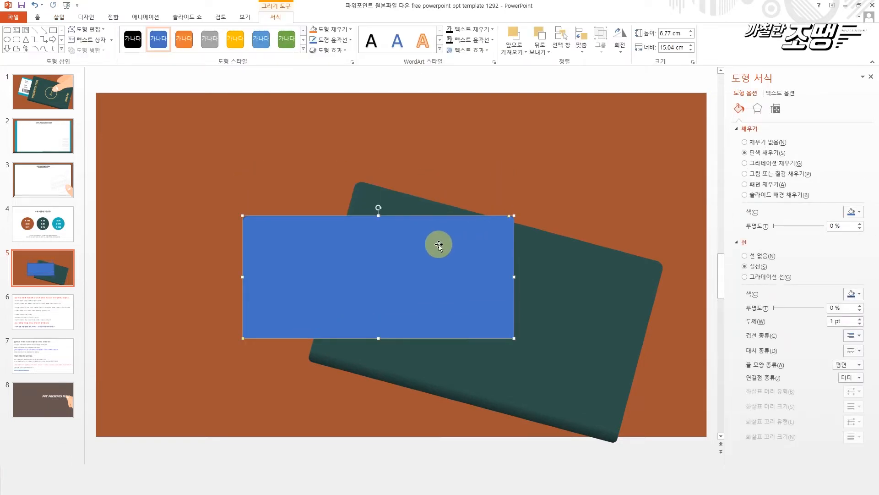
# - Tilt the new blue shape to match the cover, resize it to about 8.73 cm high with all corners slightly rounded, and remove its outline
pyautogui.hotkey('alt', 'Right')
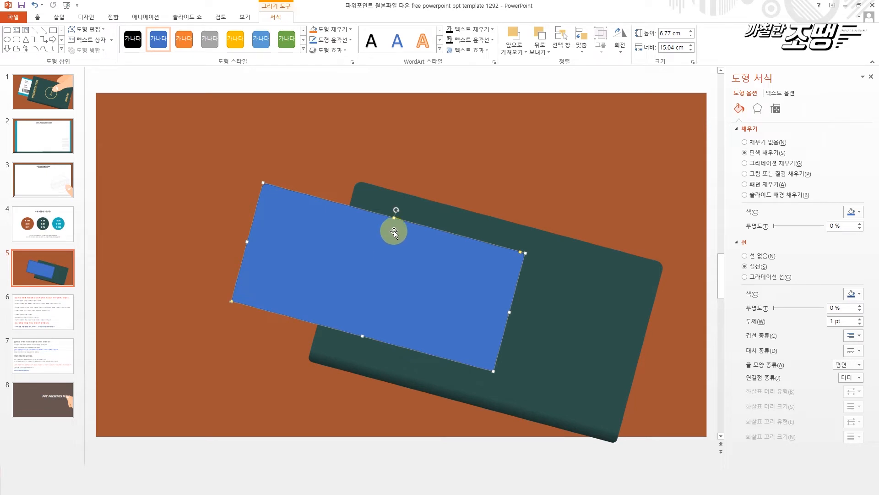
pyautogui.moveTo(395, 218); pyautogui.dragTo(399, 205)
pyautogui.moveTo(362, 336); pyautogui.dragTo(357, 357)
pyautogui.moveTo(227, 322); pyautogui.dragTo(234, 325)
pyautogui.click(745, 256)
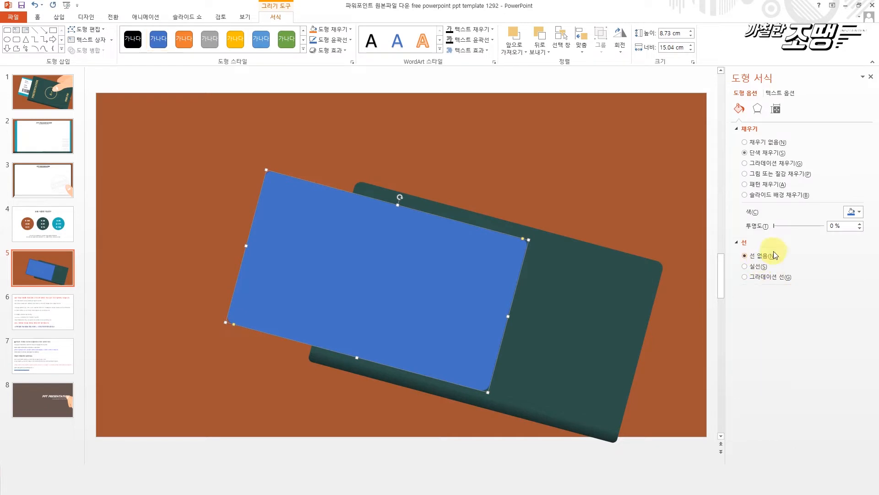
# - Copy the teal R 26 G 177 B 188 circle from slide 4 and paste it onto slide 5
pyautogui.click(850, 212)
pyautogui.click(43, 219)
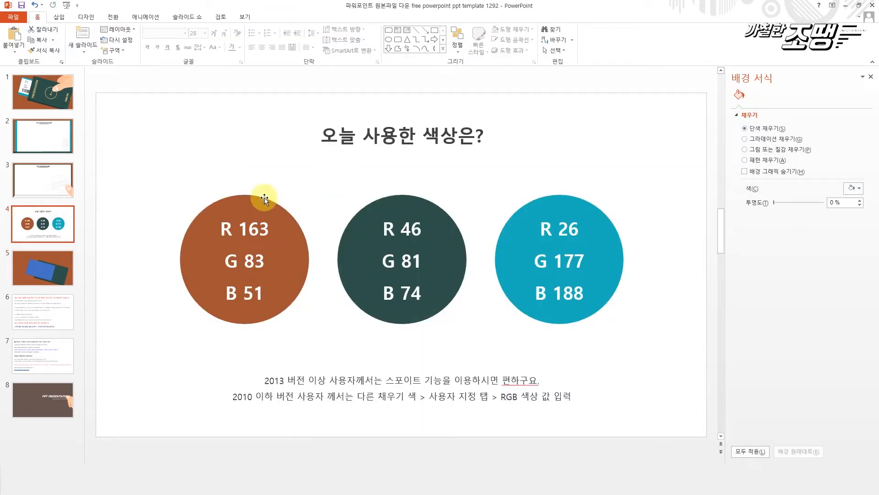
pyautogui.click(595, 212)
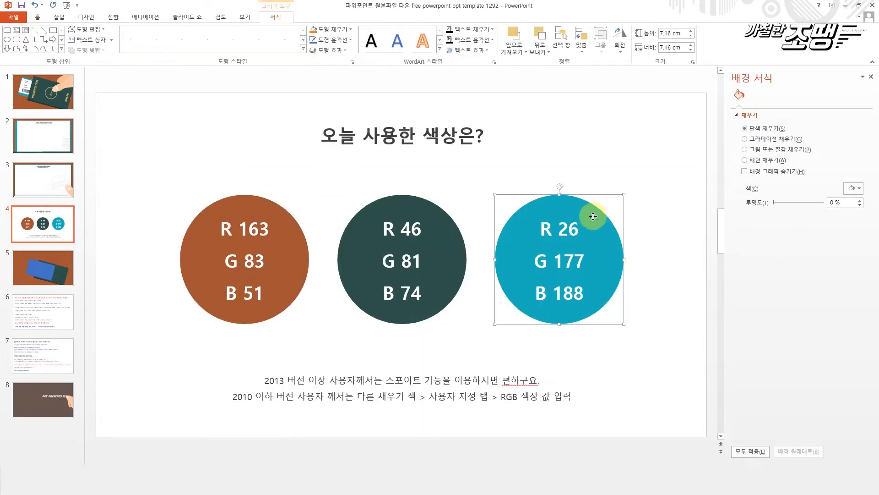
pyautogui.click(43, 174)
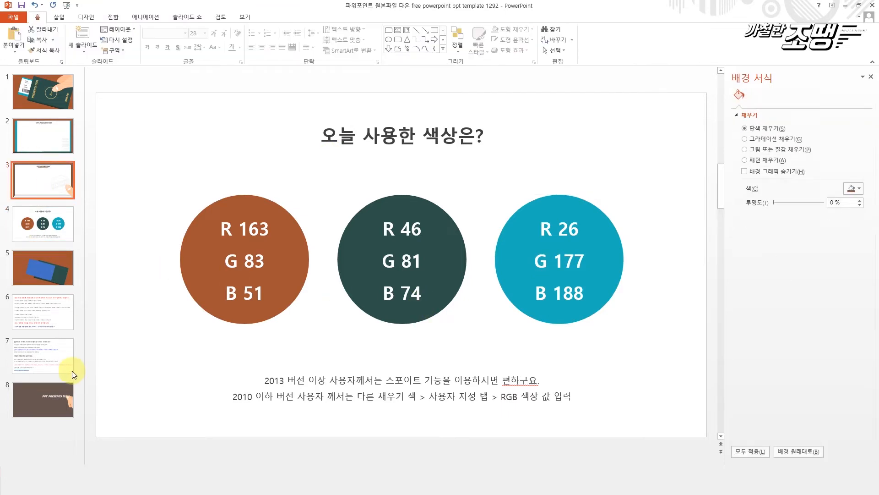
pyautogui.click(43, 262)
pyautogui.click(111, 174)
pyautogui.hotkey('ctrl', 'v')
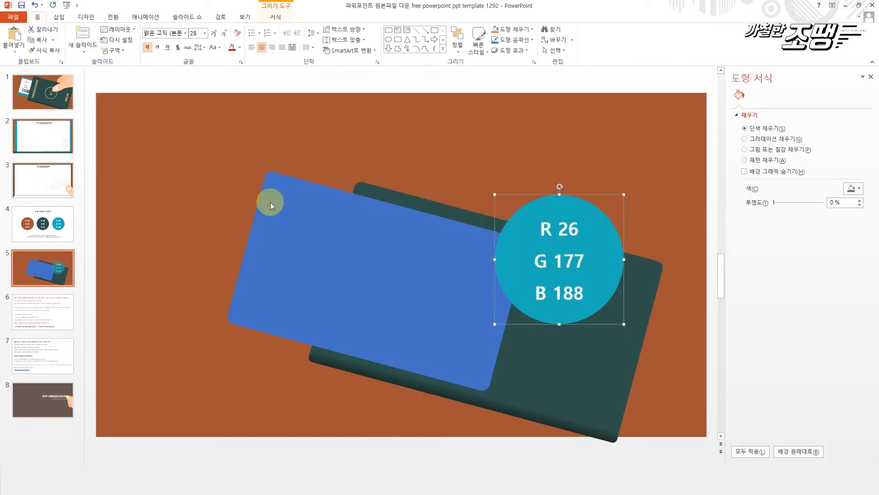
# - Fill the blue shape with the teal sampled from the pasted circle and delete the circle
pyautogui.click(460, 235)
pyautogui.click(859, 213)
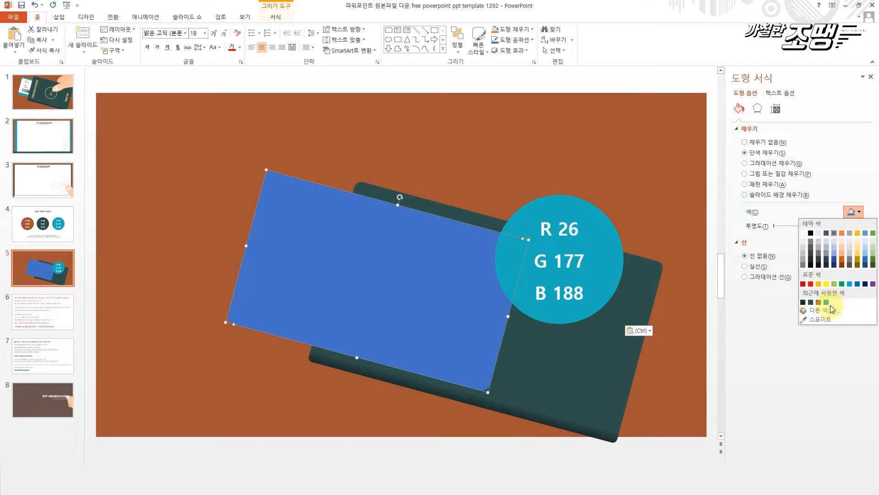
pyautogui.click(824, 320)
pyautogui.click(589, 223)
pyautogui.click(590, 223)
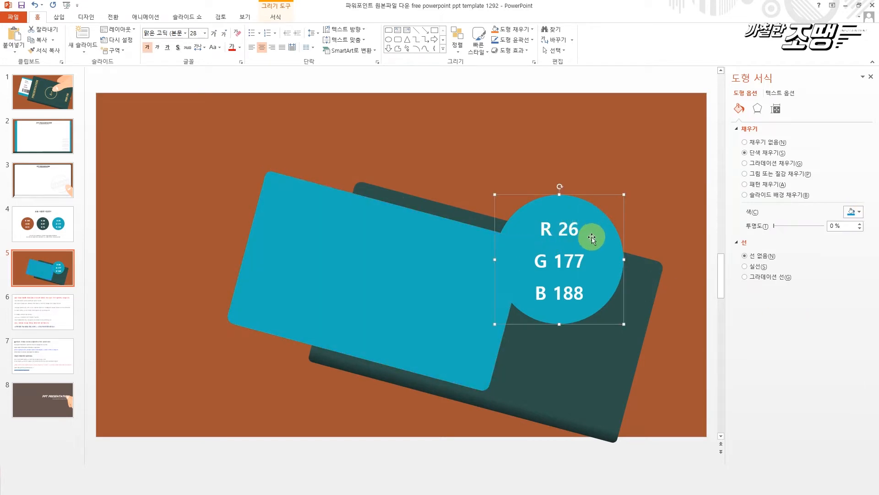
pyautogui.press('Delete')
# - Duplicate the teal ticket shape and change the copy into a plain rectangle
pyautogui.click(378, 260)
pyautogui.hotkey('ctrl', 'c')
pyautogui.hotkey('ctrl', 'v')
pyautogui.moveTo(413, 262); pyautogui.dragTo(430, 260)
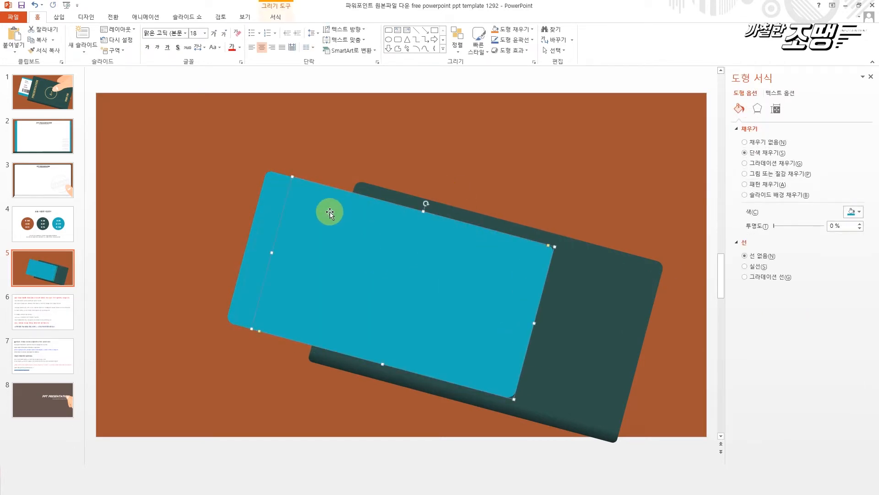
pyautogui.click(275, 17)
pyautogui.click(87, 29)
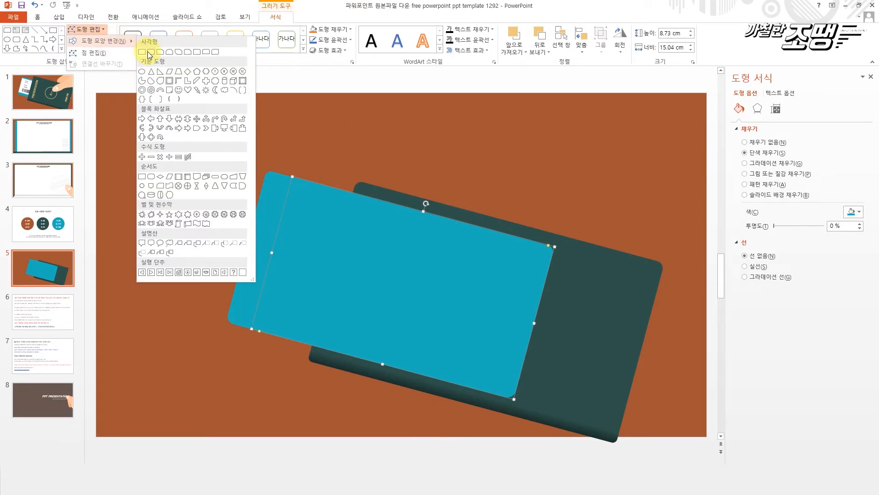
pyautogui.click(156, 76)
# - Fill the copied rectangle white, reduce it to about 6.97 cm high and center it on the teal ticket
pyautogui.click(348, 29)
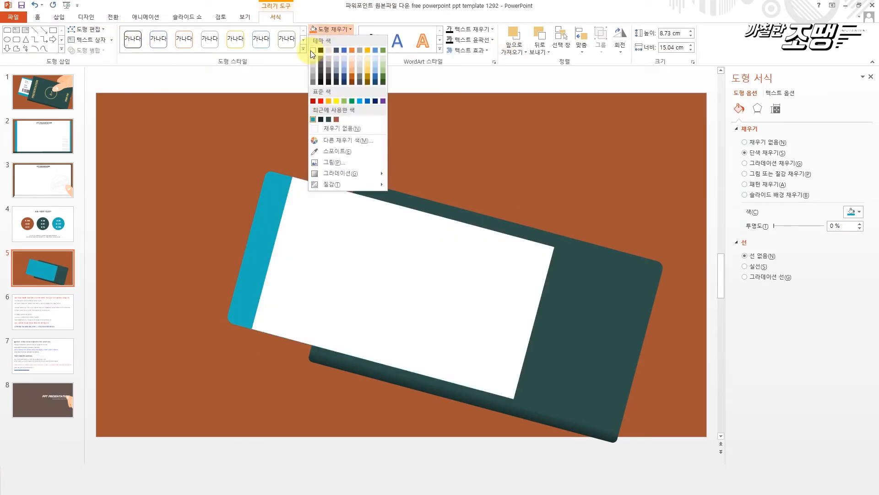
pyautogui.click(313, 47)
pyautogui.moveTo(423, 213); pyautogui.dragTo(413, 244)
pyautogui.moveTo(407, 280); pyautogui.dragTo(386, 256)
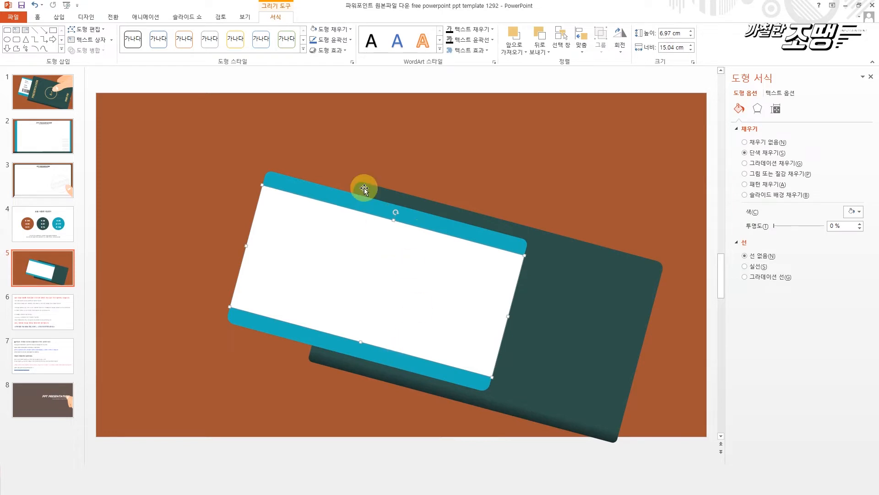
# - Send the white rectangle and the teal ticket shape together behind the green cover
pyautogui.keyDown('shift'); pyautogui.click(301, 185); pyautogui.keyUp('shift')
pyautogui.rightClick(299, 185)
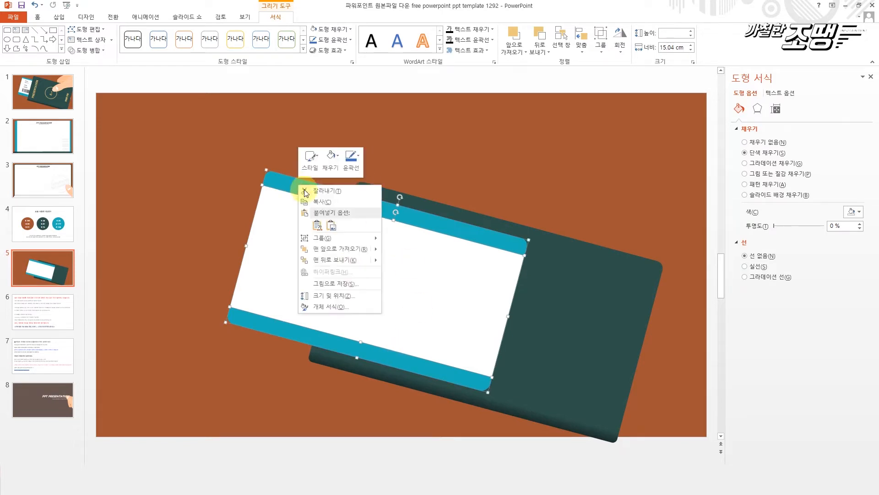
pyautogui.moveTo(366, 260)
pyautogui.click(403, 260)
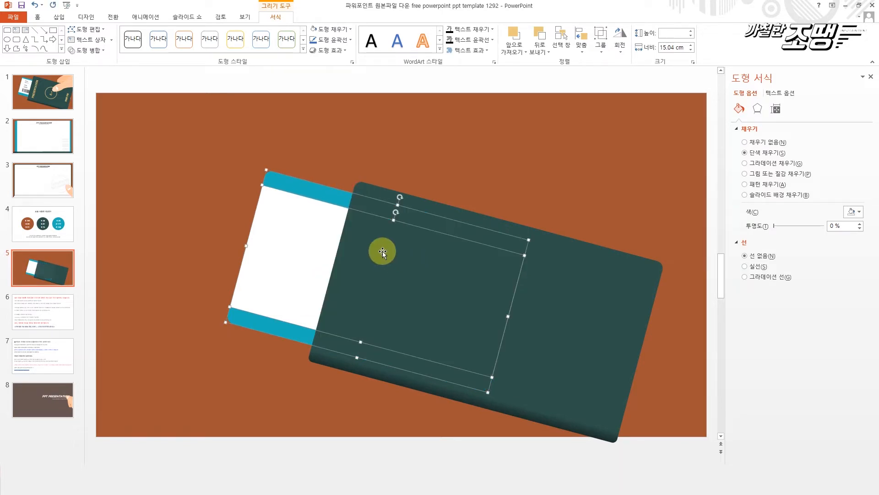
pyautogui.click(534, 177)
# - Stretch the green cover to about 11.15 cm high so it extends slightly past the ticket
pyautogui.click(463, 322)
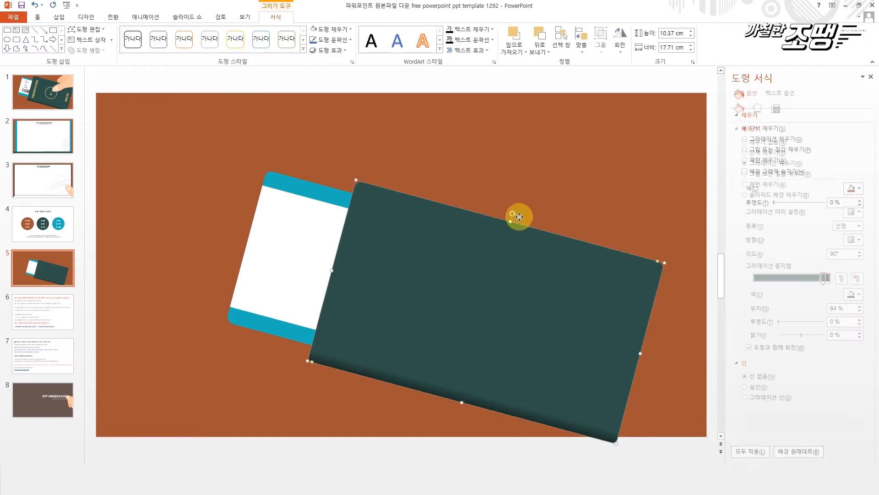
pyautogui.moveTo(513, 222); pyautogui.dragTo(517, 208)
pyautogui.moveTo(521, 247); pyautogui.dragTo(522, 244)
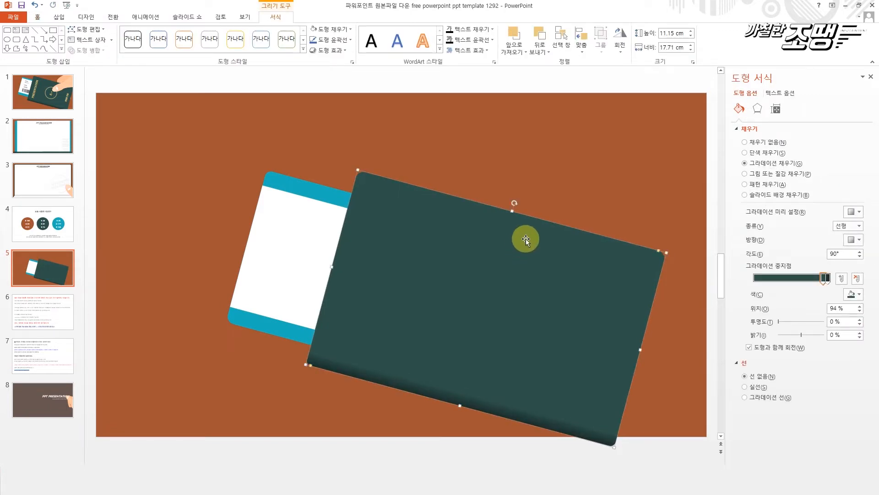
# - Group the teal ticket, the white rectangle and the green cover into one object
pyautogui.click(561, 158)
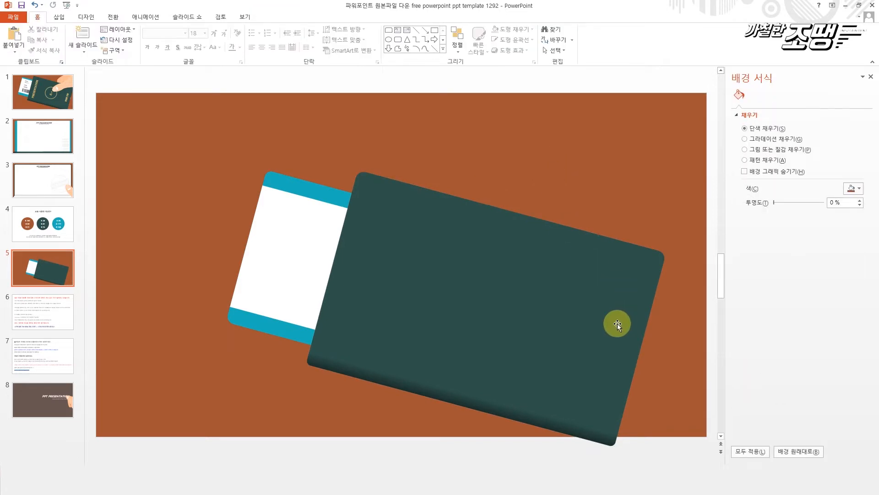
pyautogui.moveTo(191, 120); pyautogui.dragTo(668, 451)
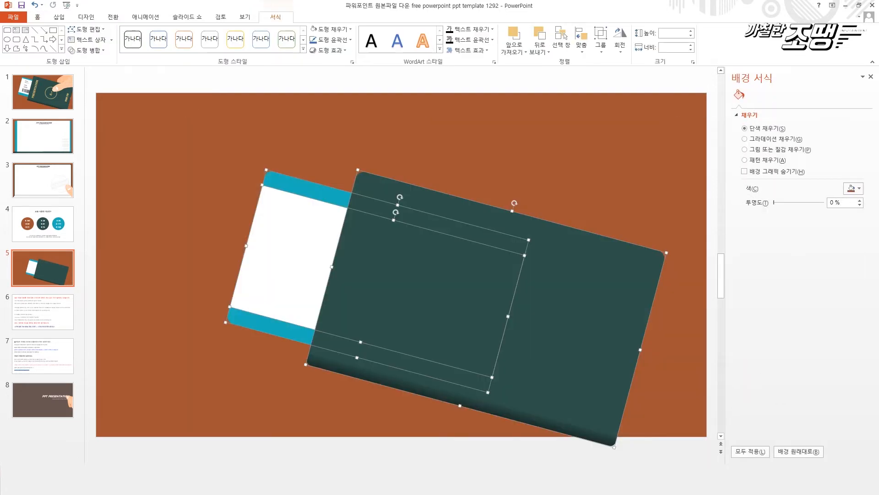
pyautogui.rightClick(521, 304)
pyautogui.moveTo(577, 352)
pyautogui.click(626, 358)
# - Scale the group to about 26.78 cm wide and 12.77 cm high and center it on the slide
pyautogui.moveTo(651, 197); pyautogui.dragTo(697, 173)
pyautogui.moveTo(571, 275); pyautogui.dragTo(481, 251)
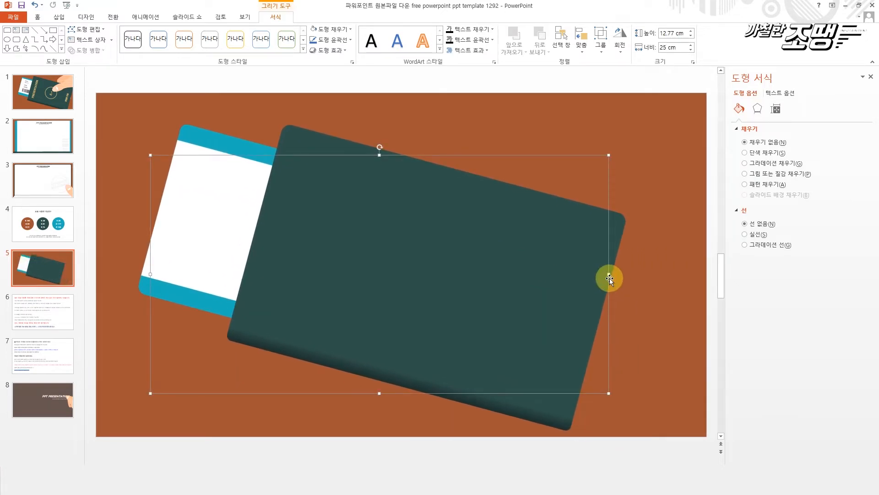
pyautogui.moveTo(608, 274); pyautogui.dragTo(641, 275)
pyautogui.moveTo(575, 296); pyautogui.dragTo(550, 320)
# - Ungroup the shapes and nudge the teal ticket and white rectangle slightly up and right against the green cover
pyautogui.rightClick(448, 236)
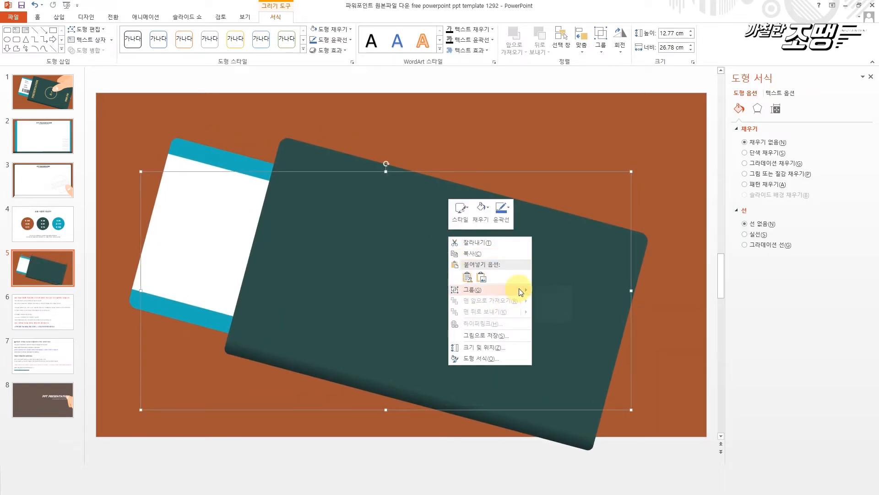
pyautogui.moveTo(513, 290)
pyautogui.click(559, 314)
pyautogui.click(481, 125)
pyautogui.click(232, 166)
pyautogui.keyDown('shift'); pyautogui.click(199, 255); pyautogui.keyUp('shift')
pyautogui.moveTo(199, 255); pyautogui.dragTo(205, 249)
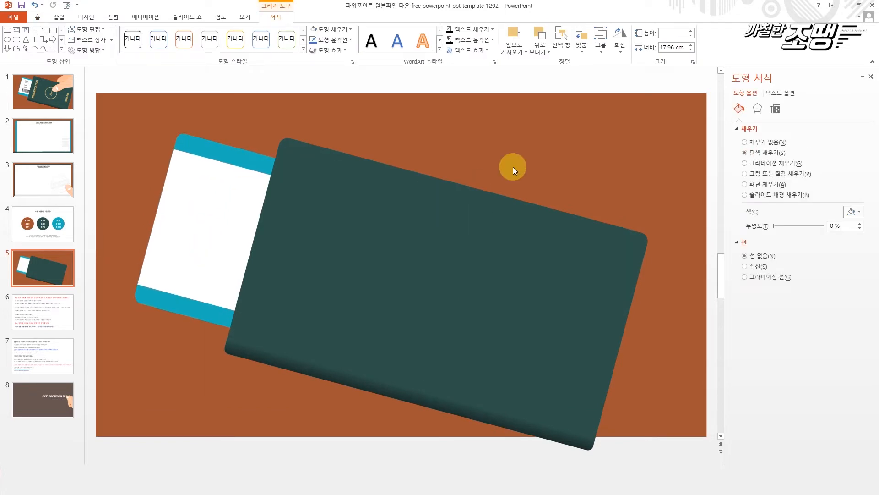
# - Delete the title and subtitle text from slide 8 so only the hand illustration remains
pyautogui.click(513, 167)
pyautogui.click(30, 408)
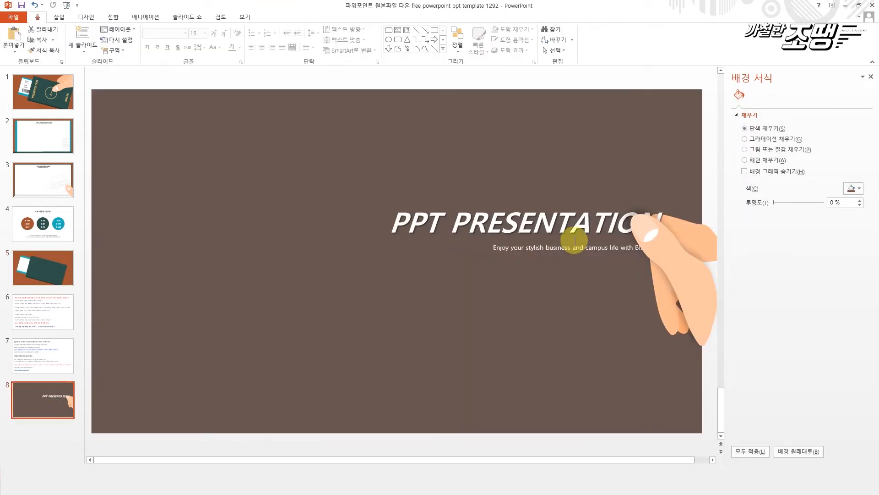
pyautogui.click(587, 248)
pyautogui.moveTo(561, 200); pyautogui.dragTo(298, 182)
pyautogui.press('Delete')
# - Copy both hand parts from slide 8 onto slide 5 and rotate them counterclockwise so the thumb lies across the cover
pyautogui.moveTo(531, 165); pyautogui.dragTo(715, 455)
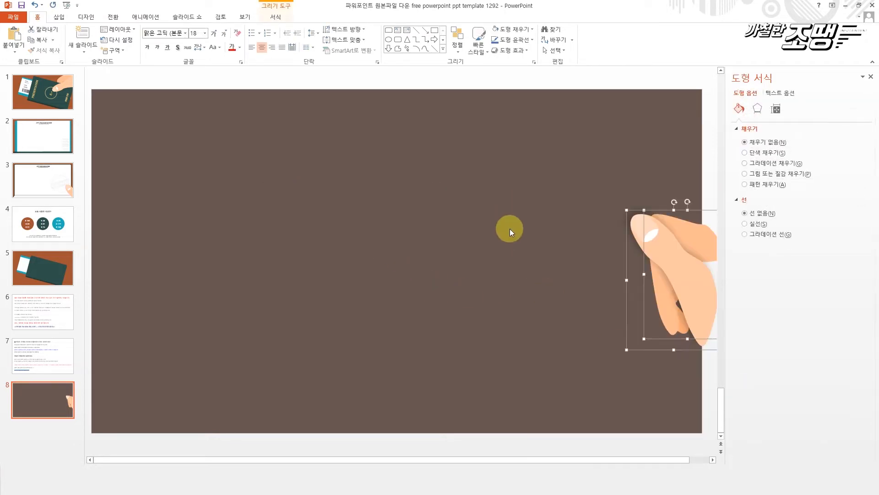
pyautogui.click(56, 271)
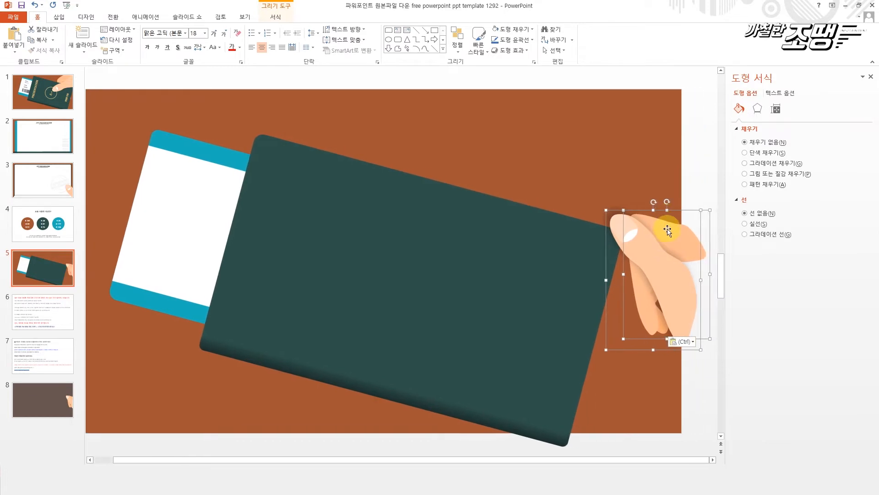
pyautogui.hotkey('alt', 'Left')
pyautogui.hotkey('alt', 'Left')
pyautogui.hotkey('alt', 'Left')
pyautogui.hotkey('alt', 'Left')
pyautogui.hotkey('alt', 'Left')
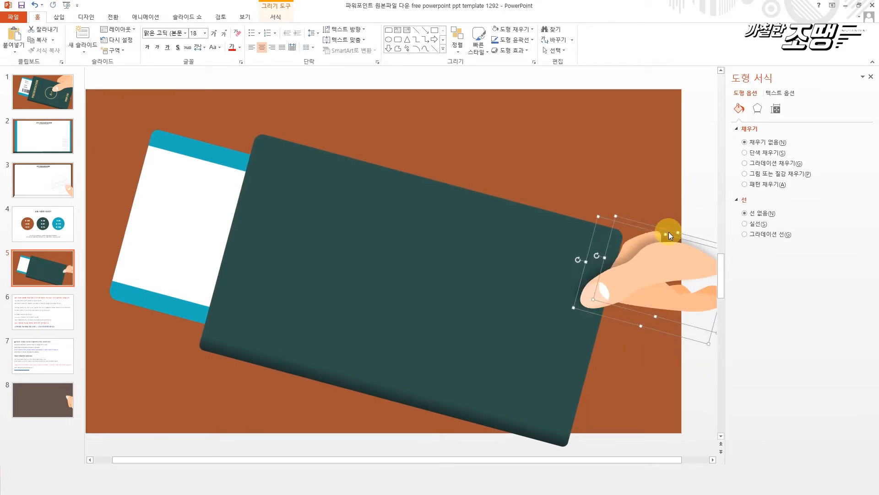
# - Enlarge the hand and position it so it grips the green cover's upper-right corner
pyautogui.moveTo(668, 232); pyautogui.dragTo(580, 151)
pyautogui.moveTo(635, 267); pyautogui.dragTo(686, 343)
pyautogui.moveTo(601, 235); pyautogui.dragTo(617, 202)
pyautogui.click(649, 332)
pyautogui.click(687, 206)
pyautogui.click(648, 229)
pyautogui.moveTo(667, 248); pyautogui.dragTo(650, 233)
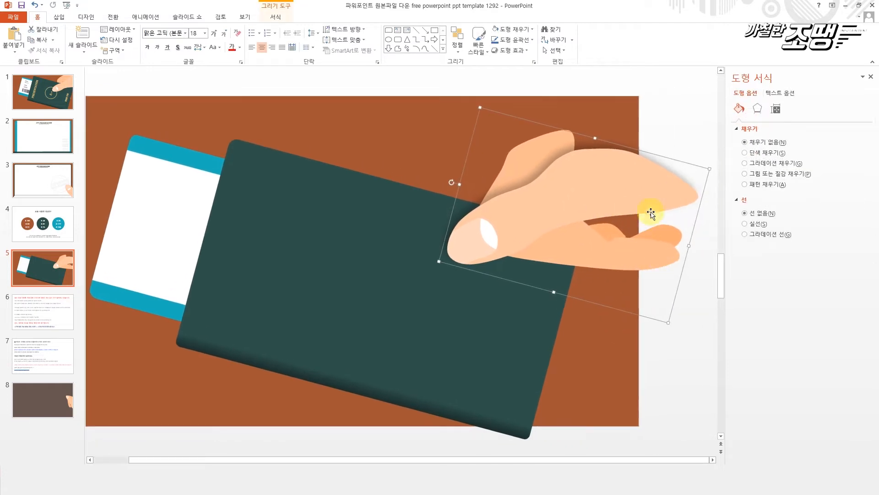
# - Move the finger group away from the thumb to the green cover's lower-right corner
pyautogui.click(563, 143)
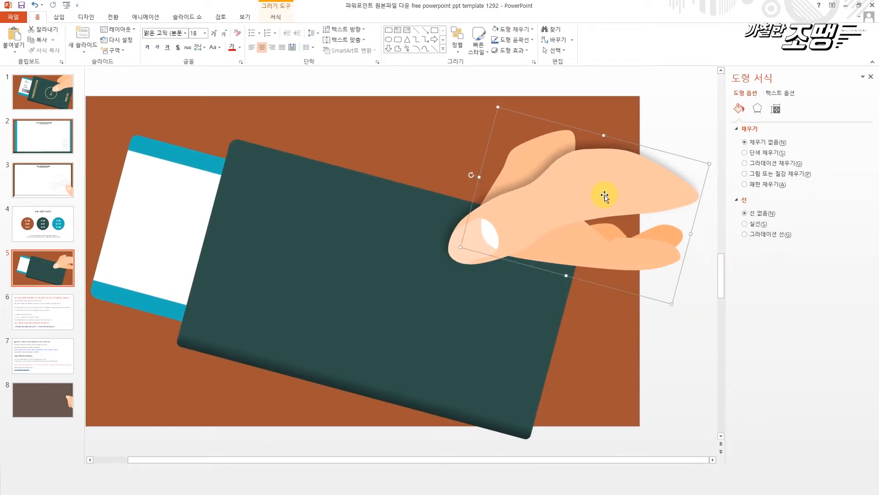
pyautogui.click(685, 219)
pyautogui.moveTo(536, 151); pyautogui.dragTo(568, 378)
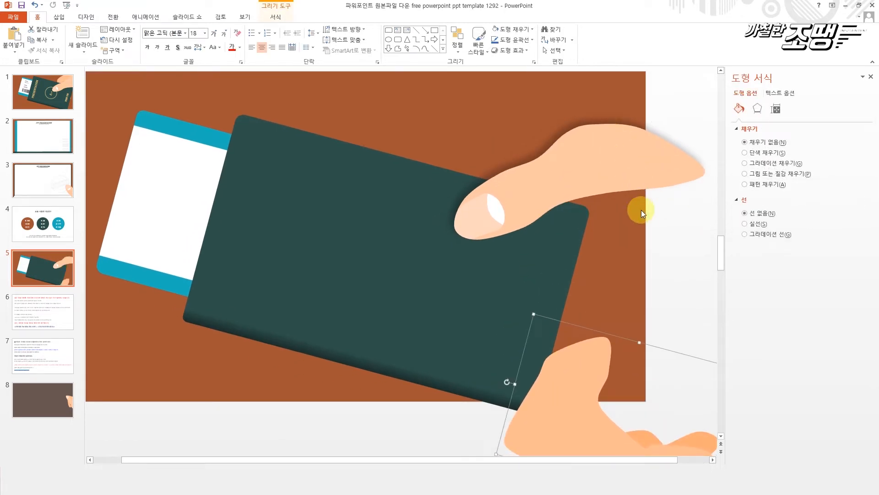
# - Shift the green cover right to expose more of the ticket, and reposition the thumb and fingers at its upper-right edge
pyautogui.click(472, 265)
pyautogui.moveTo(373, 255); pyautogui.dragTo(431, 274)
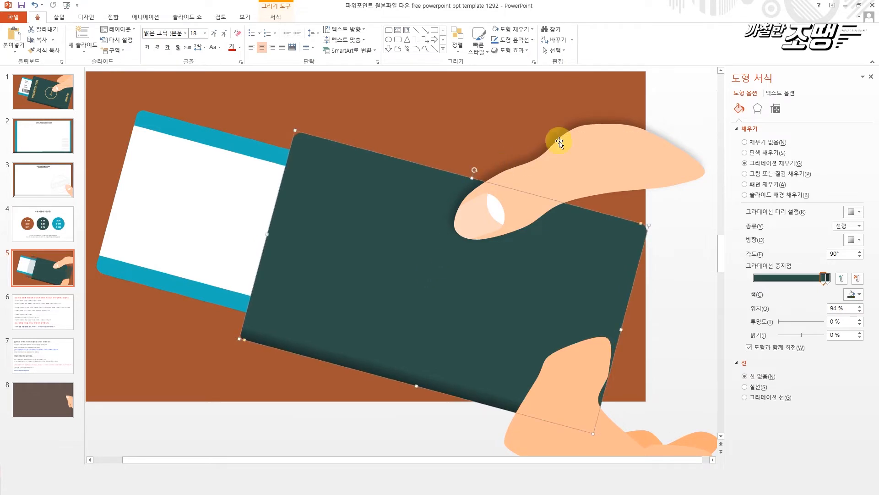
pyautogui.moveTo(596, 150); pyautogui.dragTo(625, 200)
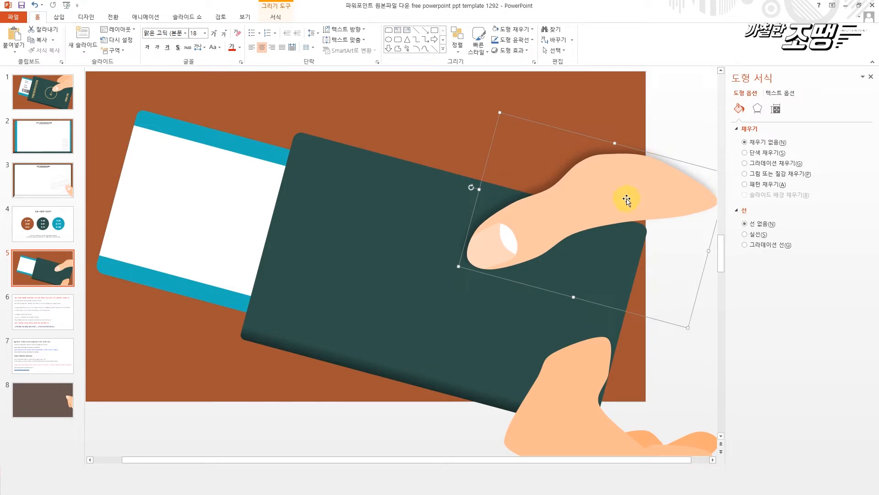
pyautogui.moveTo(564, 419); pyautogui.dragTo(583, 167)
pyautogui.click(393, 171)
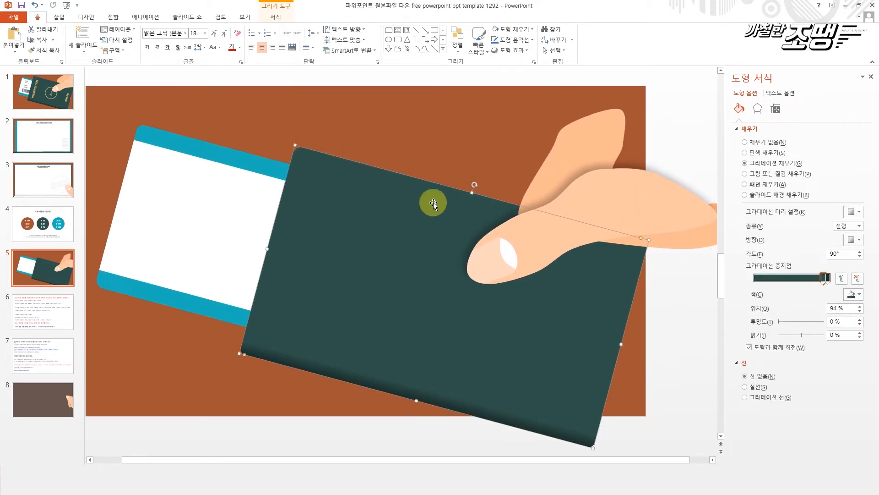
pyautogui.hotkey('alt', 'Right')
pyautogui.hotkey('alt', 'Left')
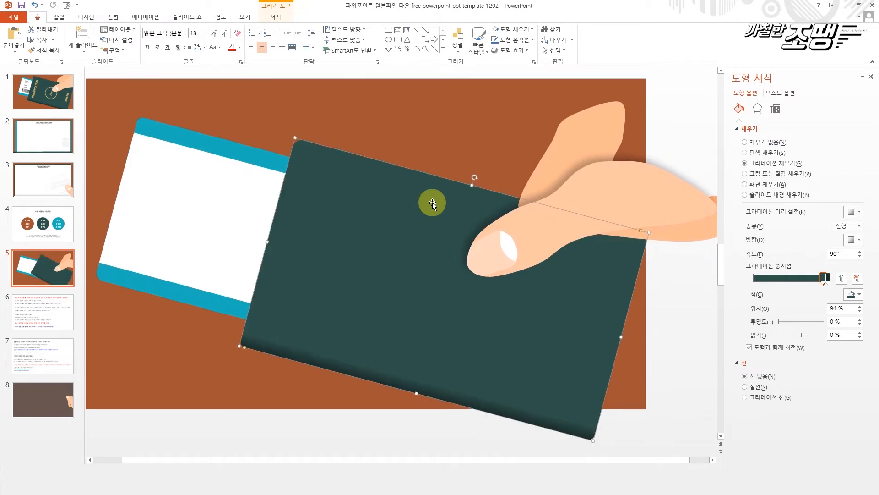
# - Move the finger group aside and edit the thumb shape's points to stretch its upper edge past the slide's right side
pyautogui.click(589, 157)
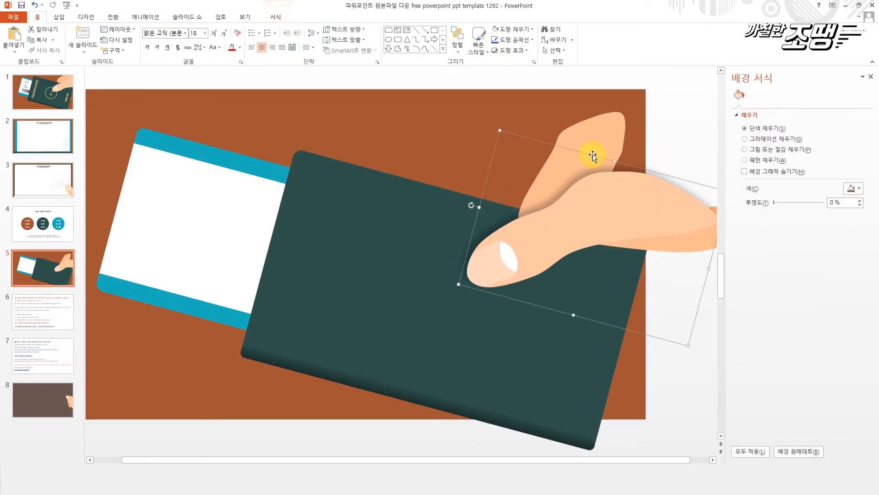
pyautogui.moveTo(599, 136); pyautogui.dragTo(285, 89)
pyautogui.click(653, 210)
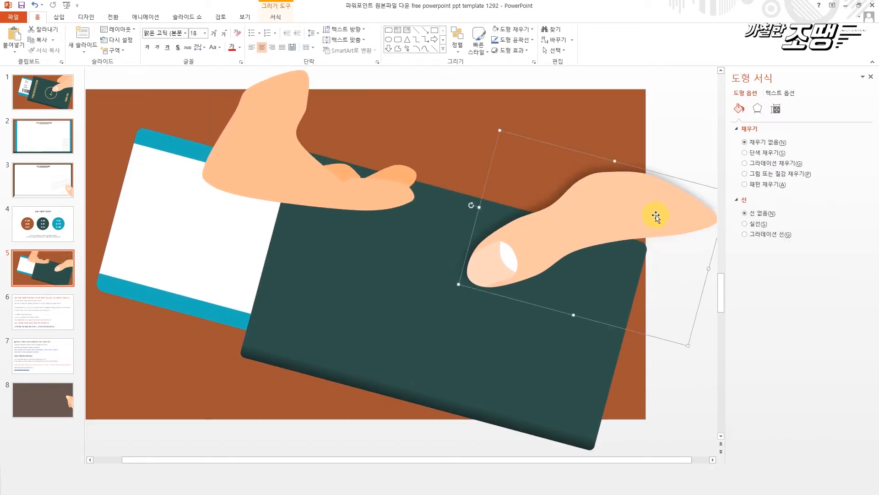
pyautogui.click(634, 202)
pyautogui.click(276, 17)
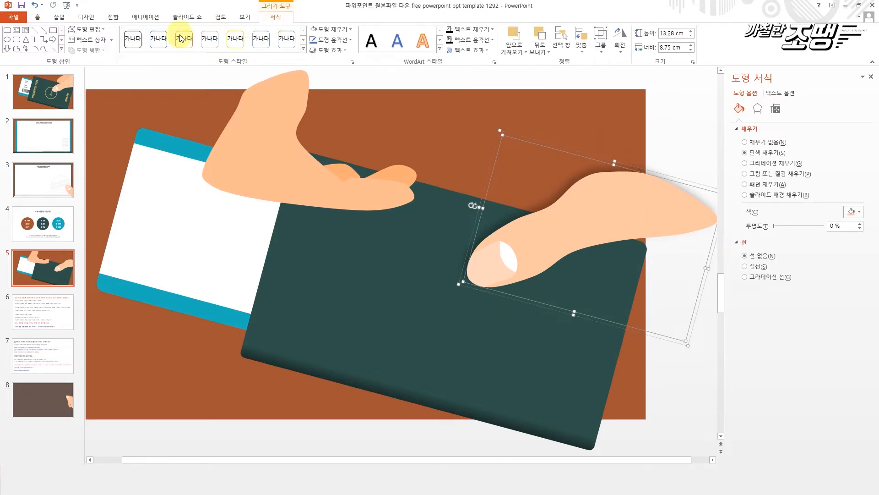
pyautogui.click(87, 29)
pyautogui.click(95, 53)
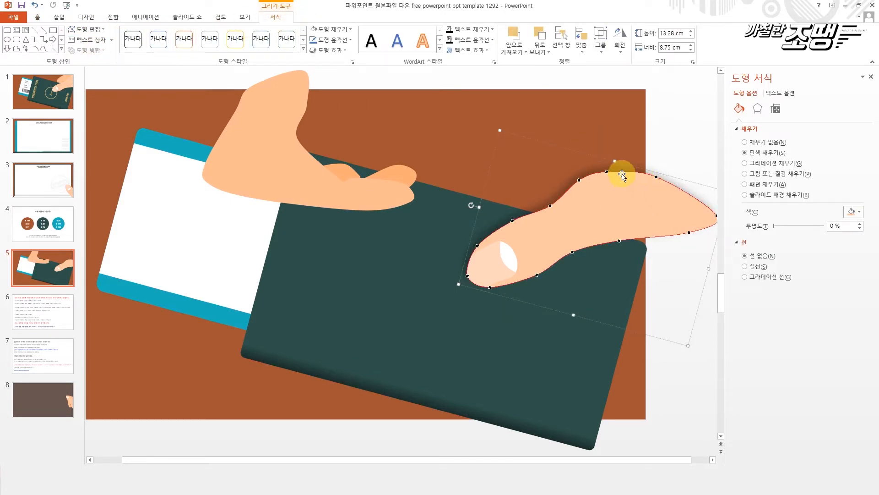
pyautogui.moveTo(608, 172); pyautogui.dragTo(685, 137)
pyautogui.moveTo(658, 175); pyautogui.dragTo(691, 174)
pyautogui.moveTo(580, 180); pyautogui.dragTo(595, 177)
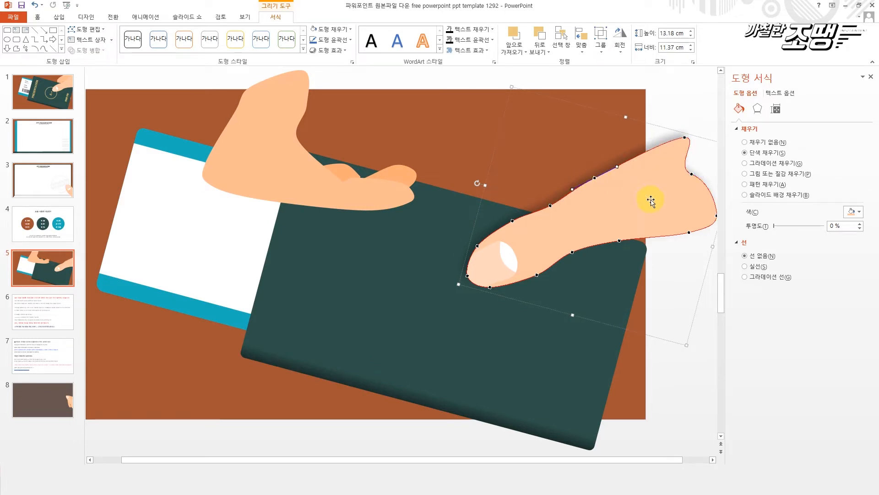
pyautogui.click(690, 112)
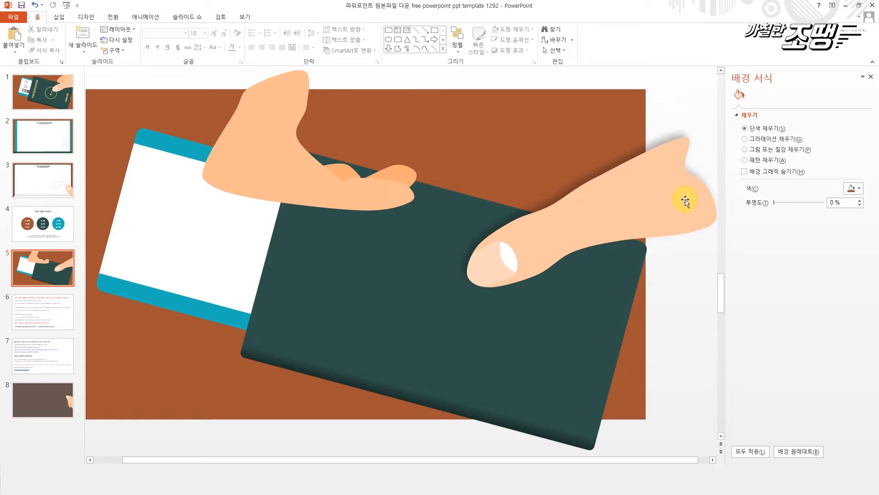
# - Move the finger group back to the thumb and rotate it clockwise so the fingers point down along the cover's right edge
pyautogui.moveTo(254, 137); pyautogui.dragTo(580, 156)
pyautogui.moveTo(528, 151); pyautogui.dragTo(586, 142)
pyautogui.click(578, 191)
pyautogui.moveTo(578, 191); pyautogui.dragTo(581, 189)
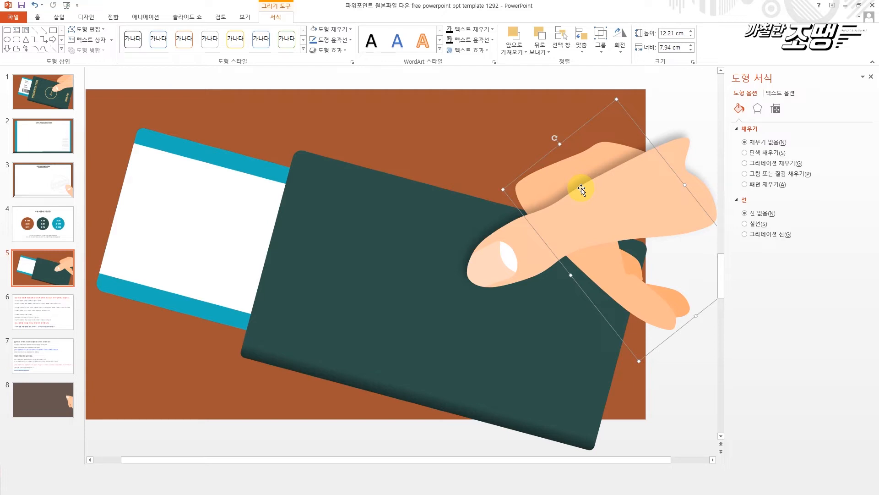
# - Send the finger group to the back behind the green cover, and rotate it further clockwise and shift it down beneath the thumb
pyautogui.rightClick(603, 156)
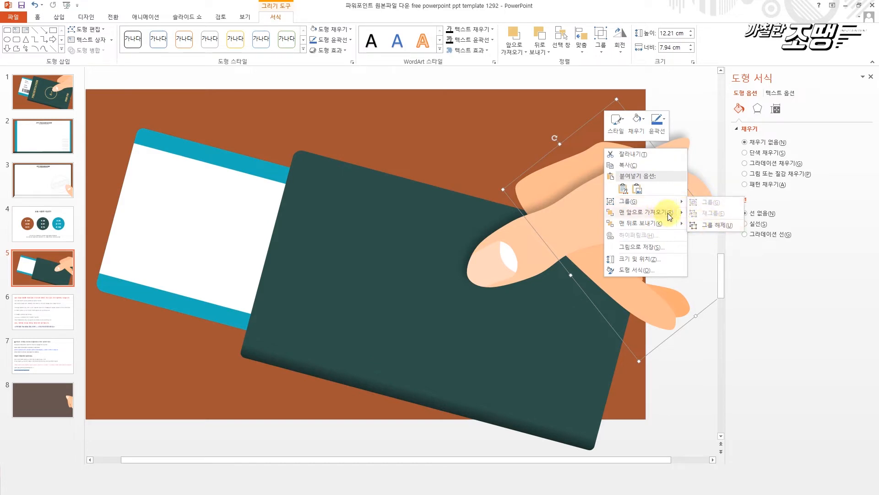
pyautogui.click(653, 213)
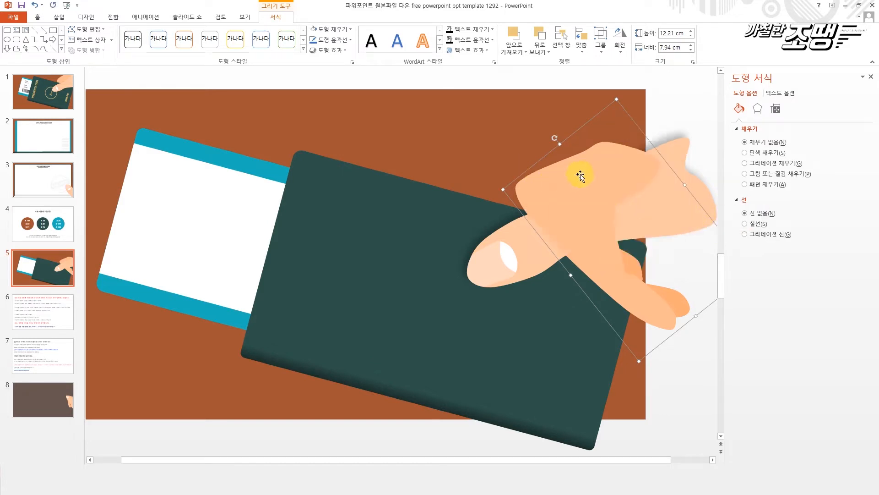
pyautogui.click(647, 93)
pyautogui.click(603, 150)
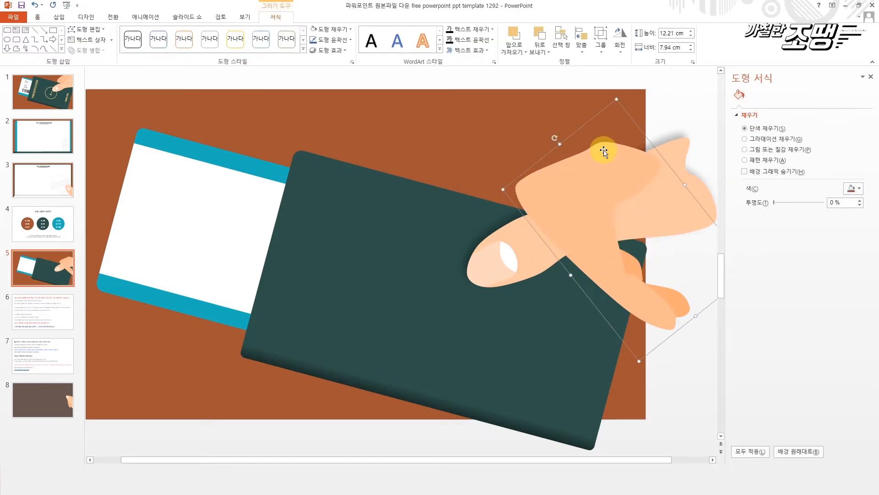
pyautogui.rightClick(674, 210)
pyautogui.click(698, 224)
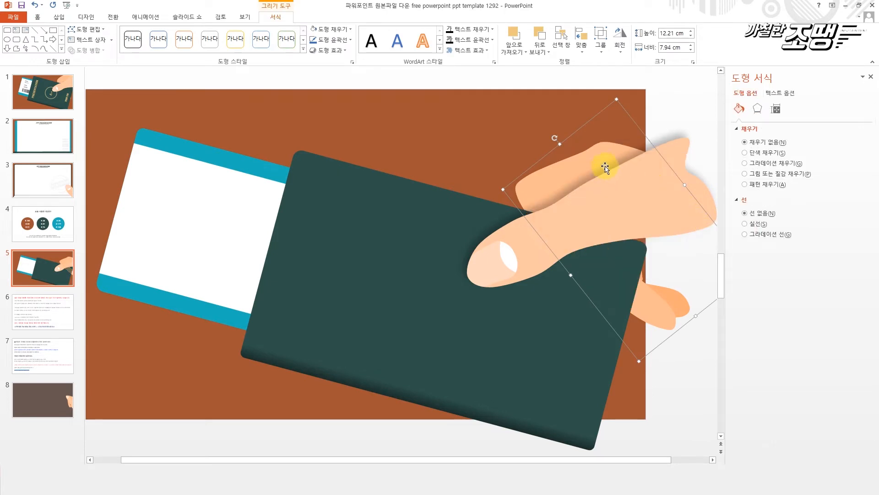
pyautogui.moveTo(556, 136); pyautogui.dragTo(593, 126)
pyautogui.moveTo(591, 156); pyautogui.dragTo(566, 185)
# - Edit the points of the main finger shape to raise its top edge and extend it toward the wrist
pyautogui.click(104, 28)
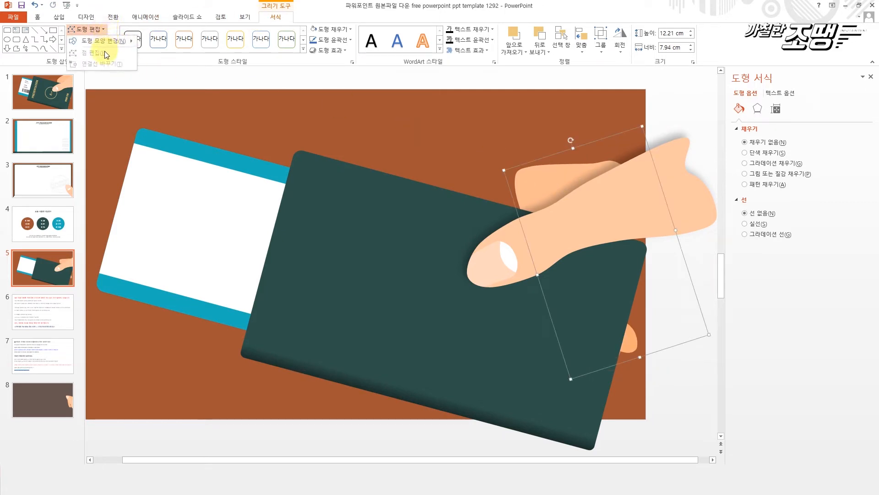
pyautogui.click(550, 172)
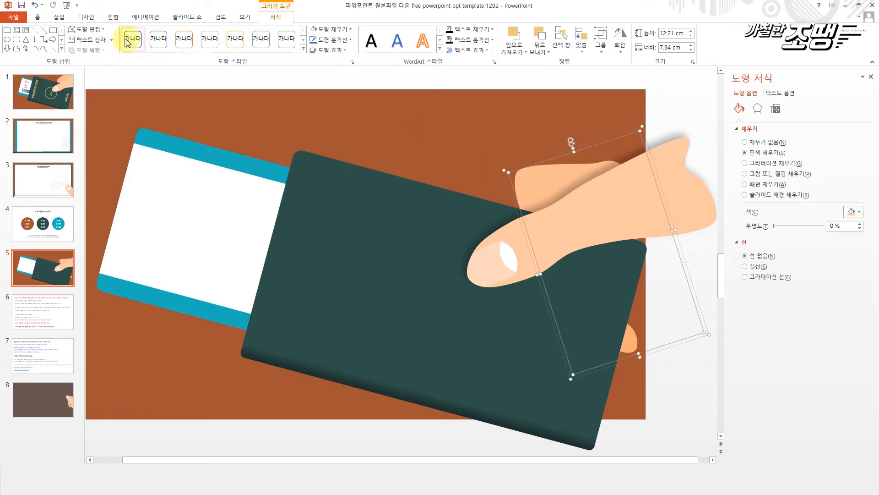
pyautogui.click(95, 30)
pyautogui.click(88, 49)
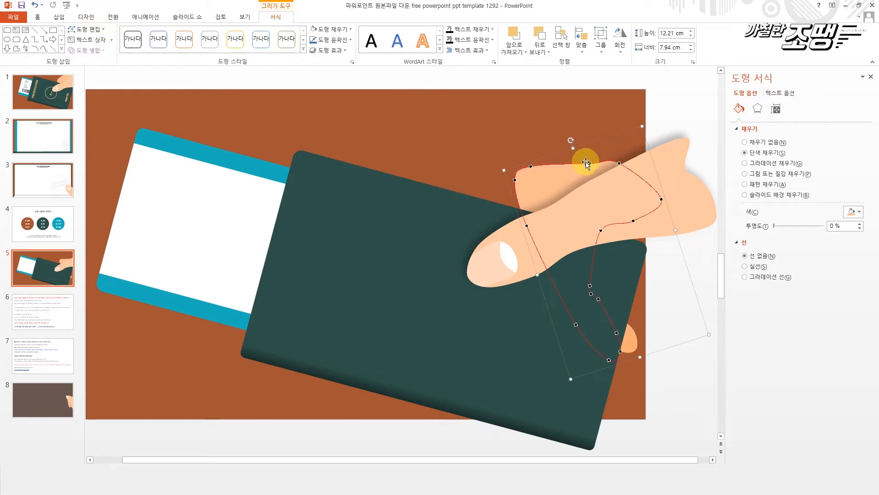
pyautogui.moveTo(590, 161); pyautogui.dragTo(690, 179)
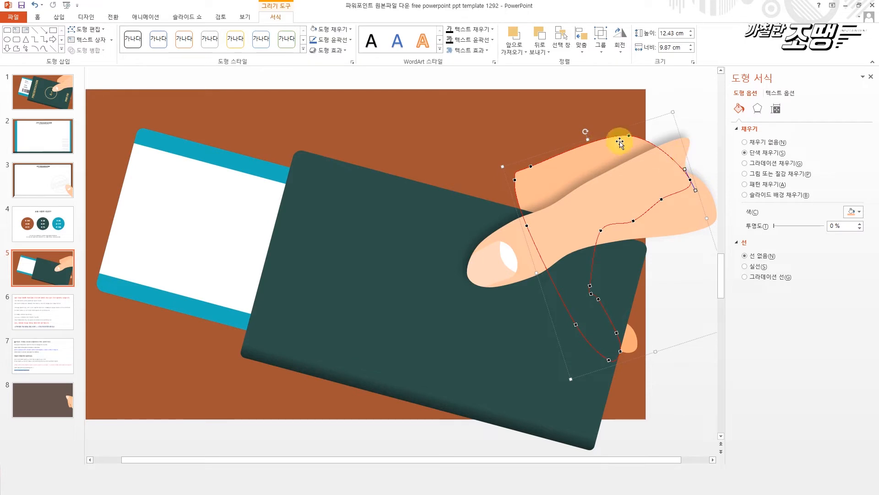
pyautogui.click(530, 158)
pyautogui.click(554, 183)
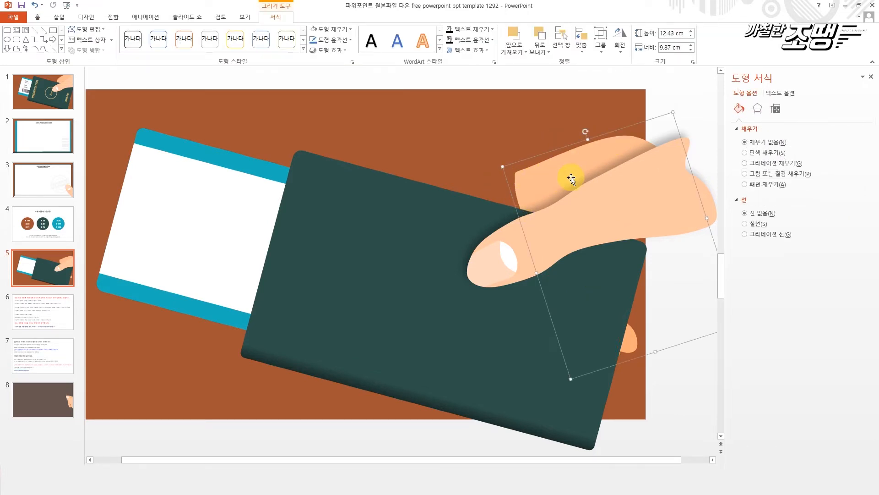
# - Adjust the points along the finger shape's upper-left edge to round off its corner
pyautogui.click(571, 178)
pyautogui.click(86, 29)
pyautogui.click(94, 51)
pyautogui.moveTo(556, 157); pyautogui.dragTo(561, 151)
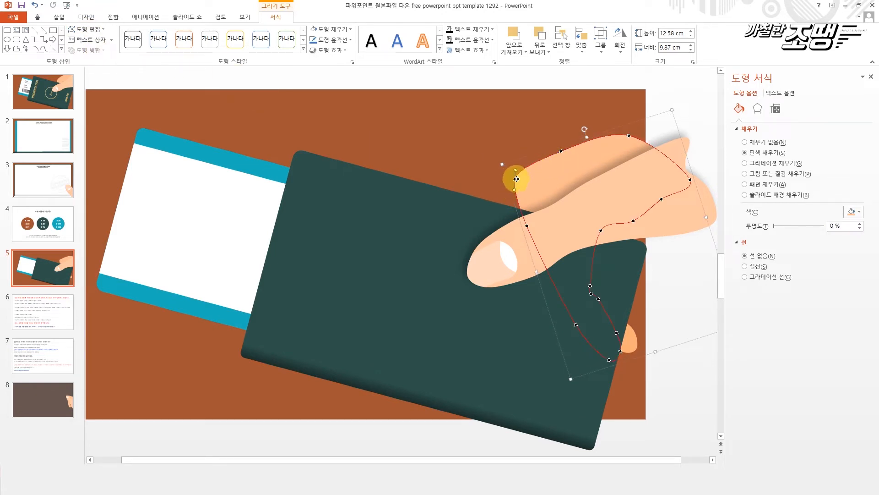
pyautogui.moveTo(520, 181); pyautogui.dragTo(524, 183)
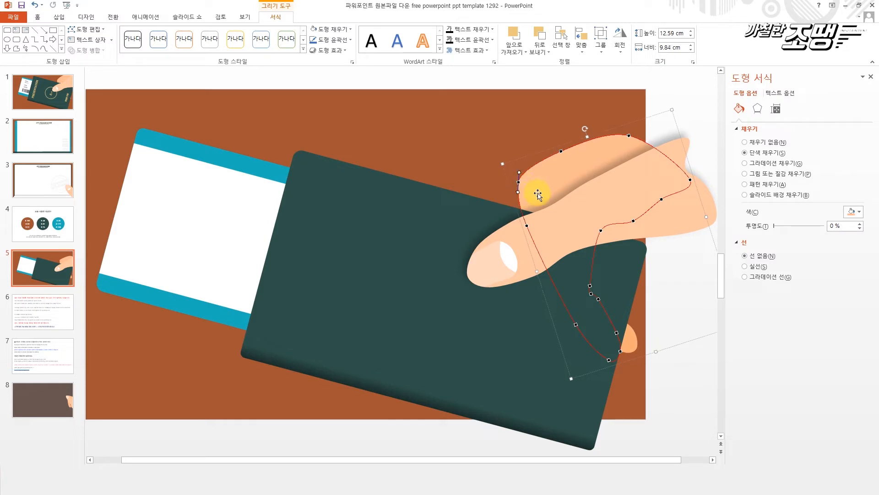
pyautogui.click(661, 86)
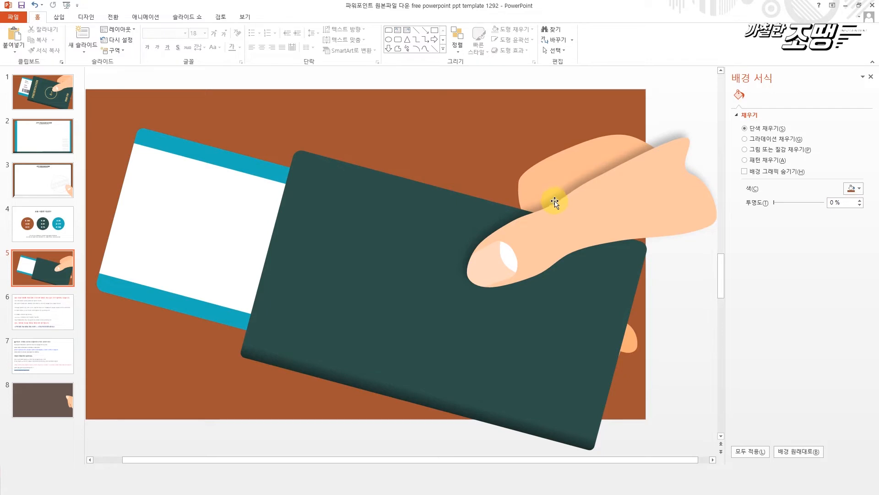
pyautogui.scroll(2, 608, 202)
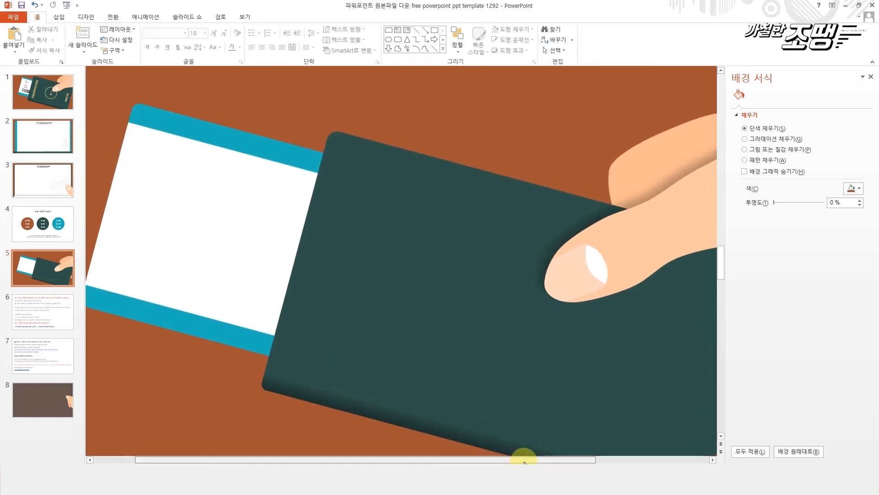
# - Draw a short, nearly vertical crease curve on the index finger just above the thumb
pyautogui.moveTo(524, 460); pyautogui.dragTo(743, 454)
pyautogui.click(59, 16)
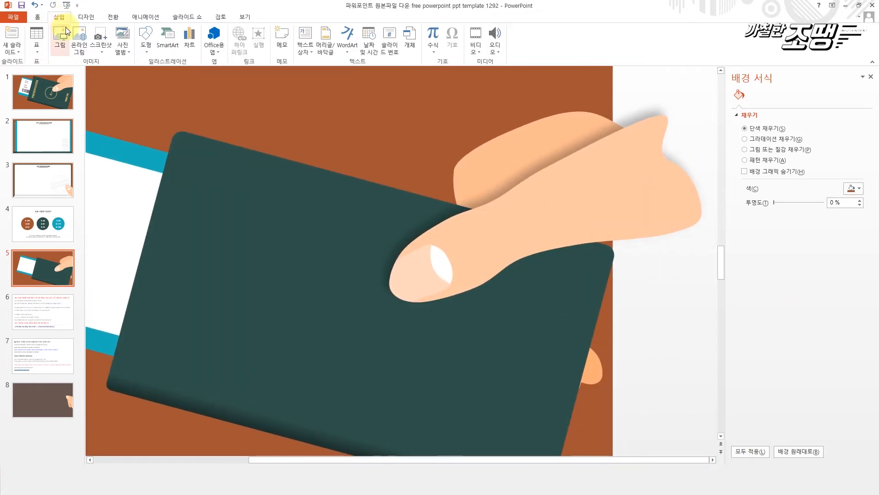
pyautogui.click(144, 46)
pyautogui.click(224, 102)
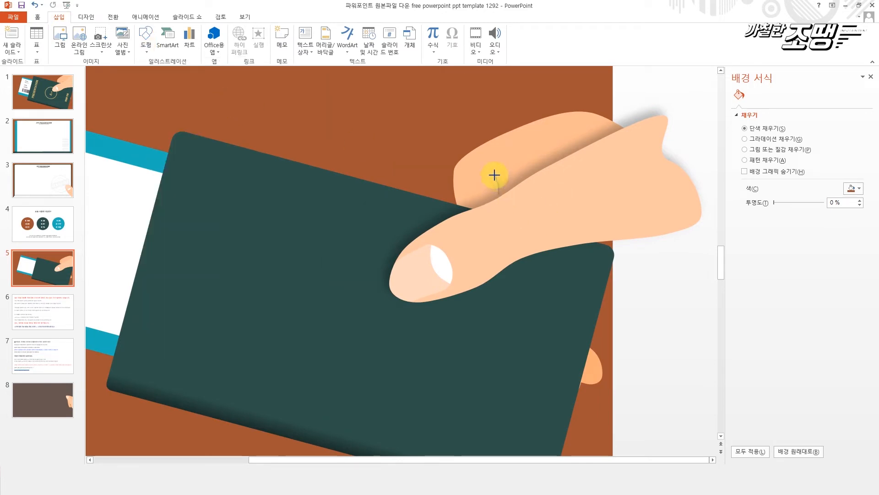
pyautogui.moveTo(494, 174); pyautogui.dragTo(497, 196)
# - Draw a longer crease curve from the short crease's upper end along the finger toward the wrist
pyautogui.click(60, 18)
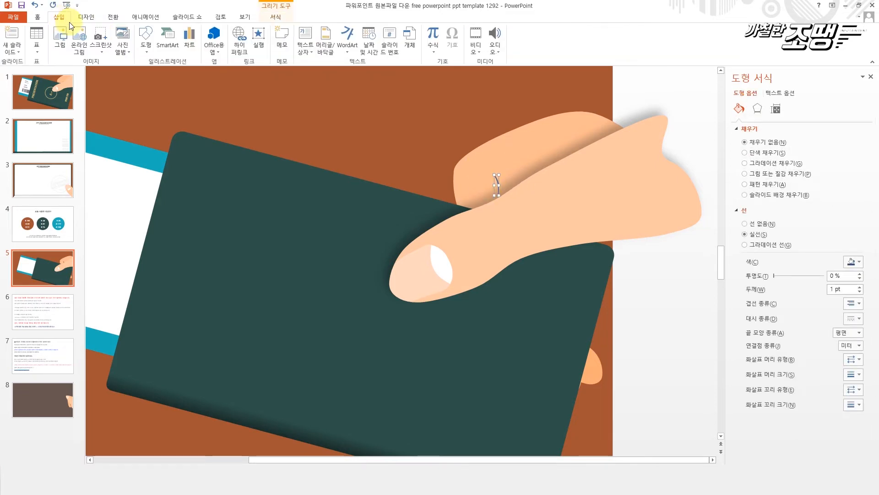
pyautogui.click(145, 40)
pyautogui.click(224, 101)
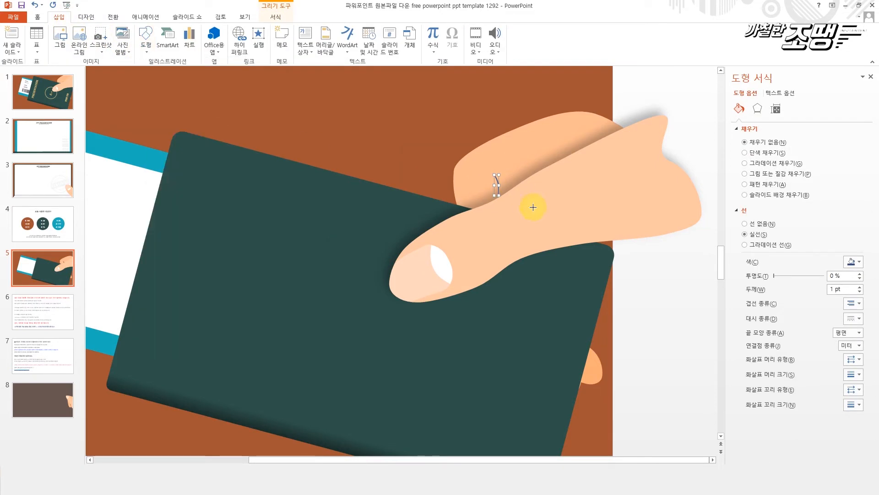
pyautogui.moveTo(495, 177); pyautogui.dragTo(547, 165)
pyautogui.click(458, 100)
# - Color both crease curves black with 82% transparency
pyautogui.moveTo(639, 253); pyautogui.dragTo(639, 252)
pyautogui.click(858, 261)
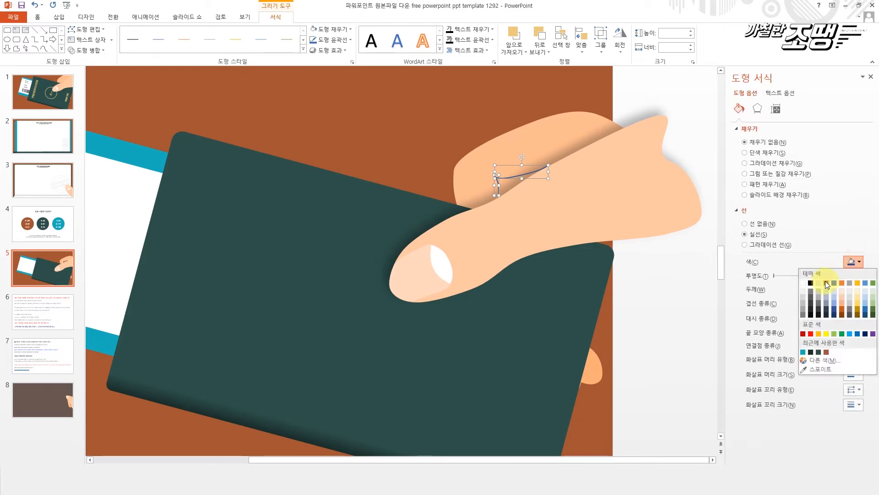
pyautogui.click(807, 284)
pyautogui.click(853, 261)
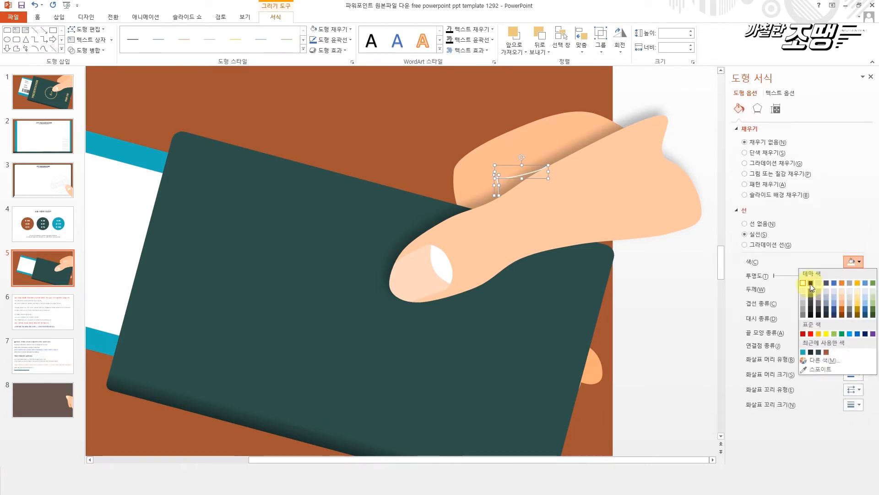
pyautogui.click(810, 282)
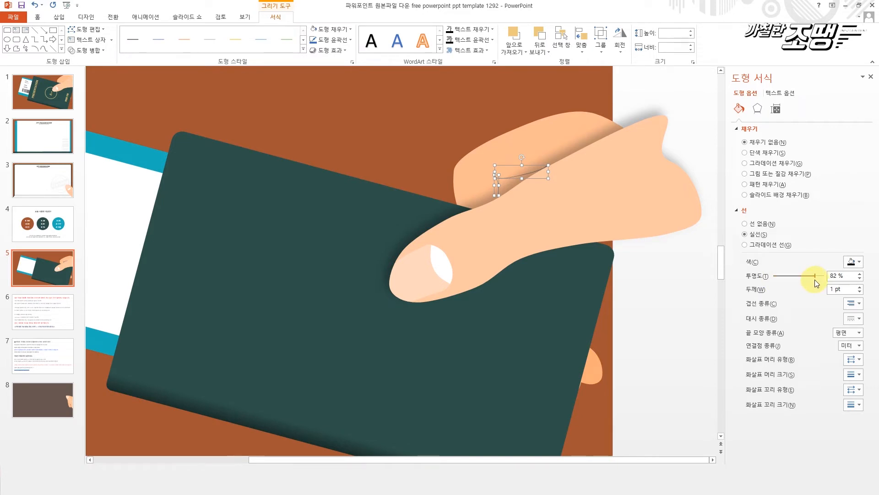
pyautogui.click(620, 86)
# - Set both crease curves to 87% transparency and a 1.75 pt line width
pyautogui.click(522, 173)
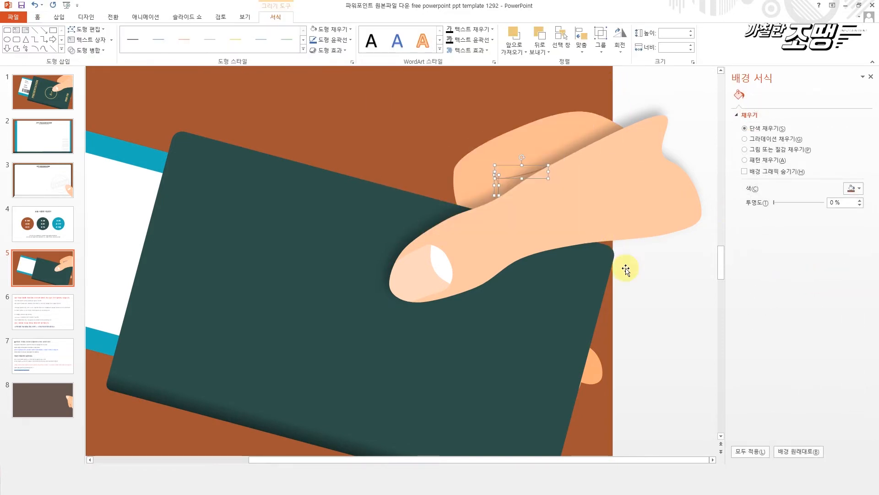
pyautogui.click(860, 292)
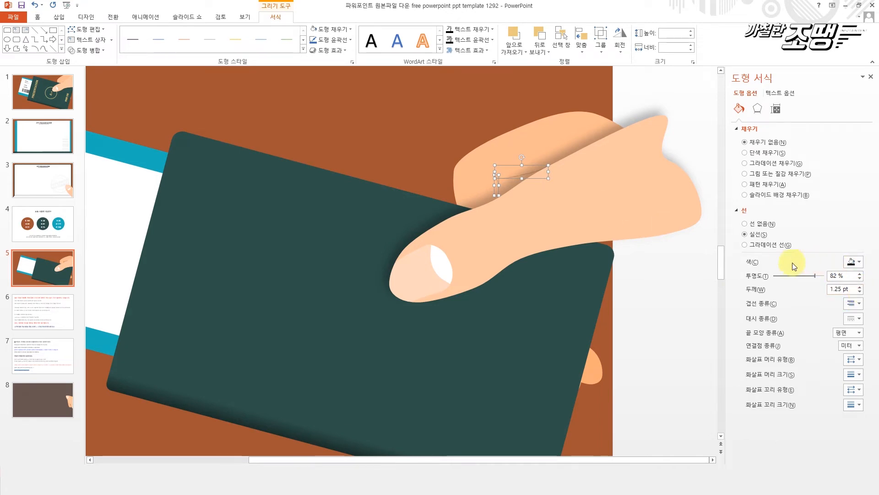
pyautogui.moveTo(816, 276); pyautogui.dragTo(817, 276)
pyautogui.click(859, 286)
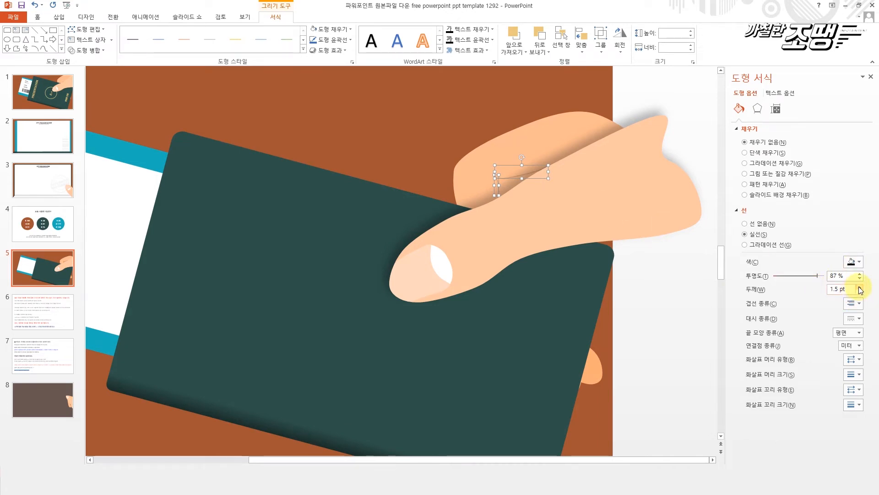
pyautogui.click(507, 116)
pyautogui.click(610, 259)
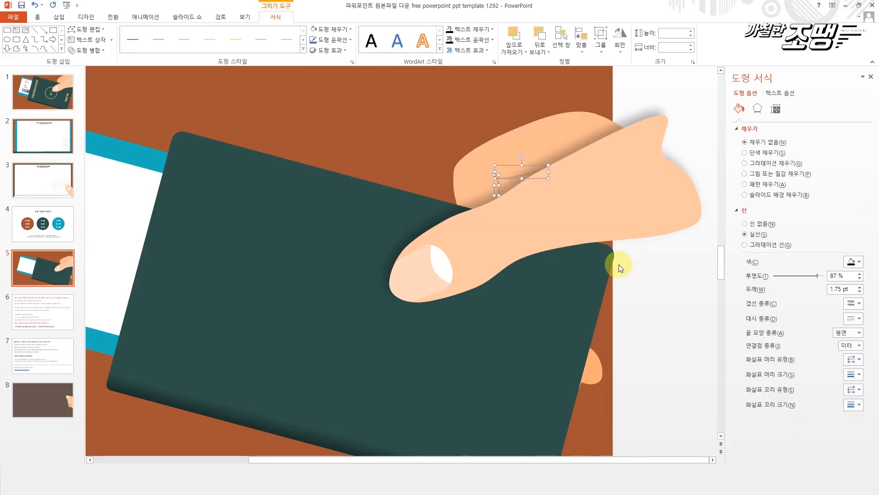
# - Bring the thumb shape to the front over the crease curves and preview the slide full screen
pyautogui.click(620, 193)
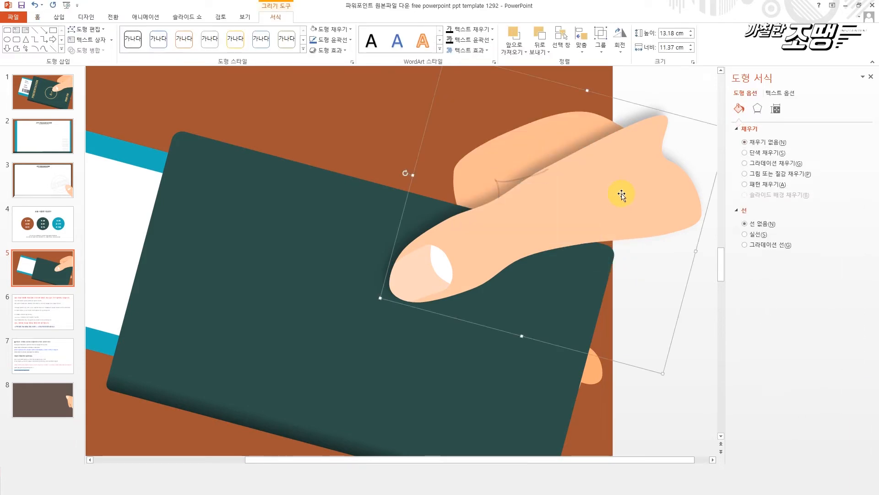
pyautogui.rightClick(621, 195)
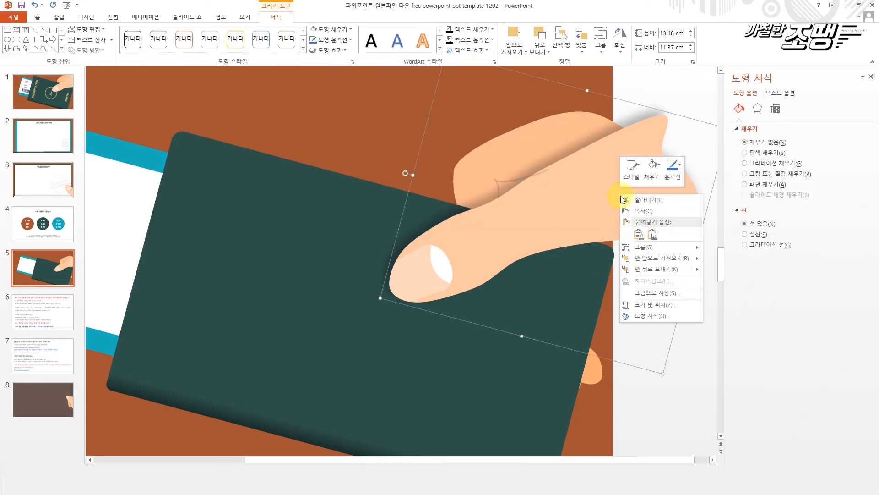
pyautogui.click(728, 258)
pyautogui.click(404, 139)
pyautogui.hotkey('shift', 'F5')
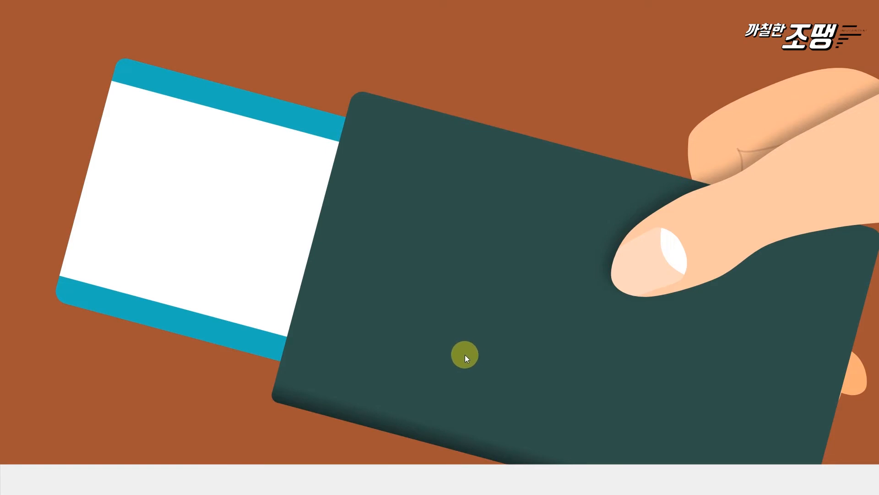
pyautogui.press('Escape')
# - Move all the hand parts together slightly toward the slide's right edge and preview the slide full screen
pyautogui.moveTo(466, 113); pyautogui.dragTo(751, 426)
pyautogui.moveTo(616, 206); pyautogui.dragTo(634, 216)
pyautogui.click(655, 359)
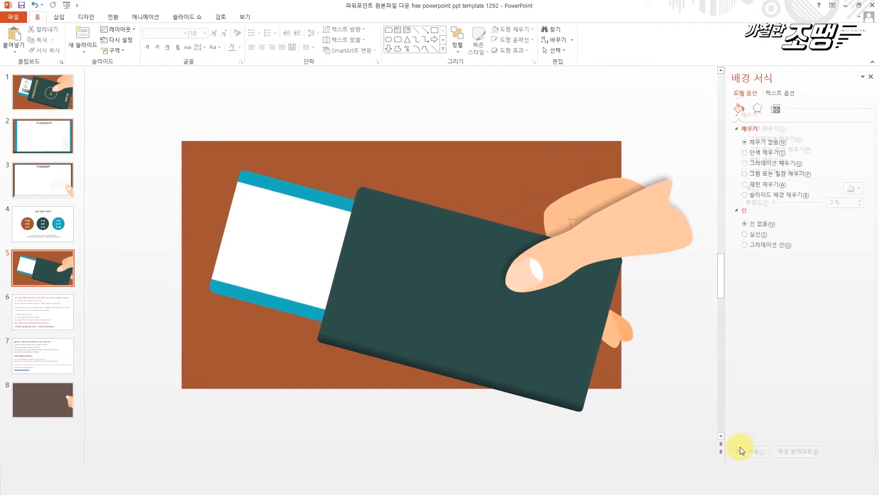
pyautogui.click(771, 464)
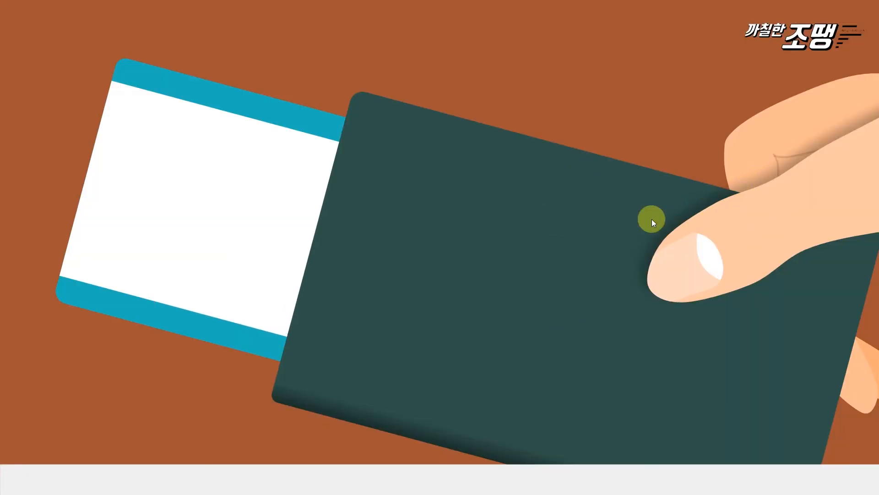
pyautogui.press('Escape')
# - Slide the ticket's white and blue shapes together further in behind the green cover
pyautogui.click(260, 235)
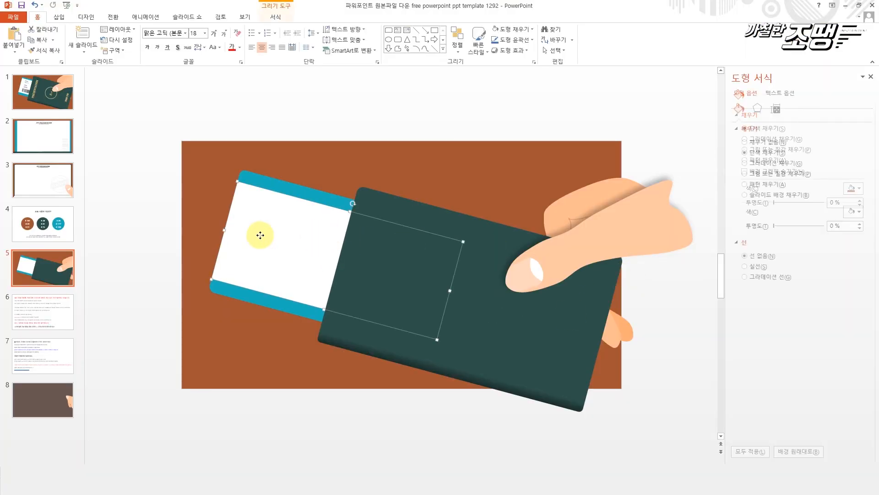
pyautogui.keyDown('ctrl'); pyautogui.click(276, 188); pyautogui.keyUp('ctrl')
pyautogui.keyDown('ctrl'); pyautogui.click(275, 188); pyautogui.keyUp('ctrl')
pyautogui.keyDown('ctrl'); pyautogui.click(274, 235); pyautogui.keyUp('ctrl')
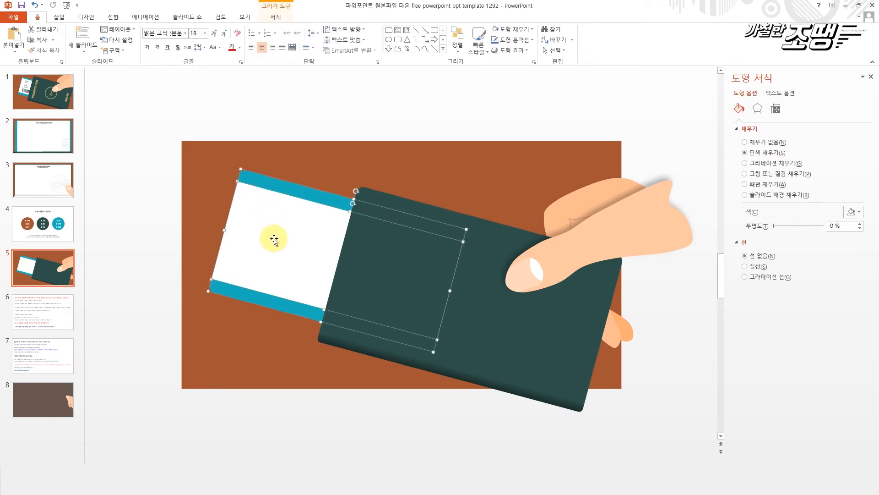
pyautogui.moveTo(277, 244); pyautogui.dragTo(310, 251)
pyautogui.click(418, 180)
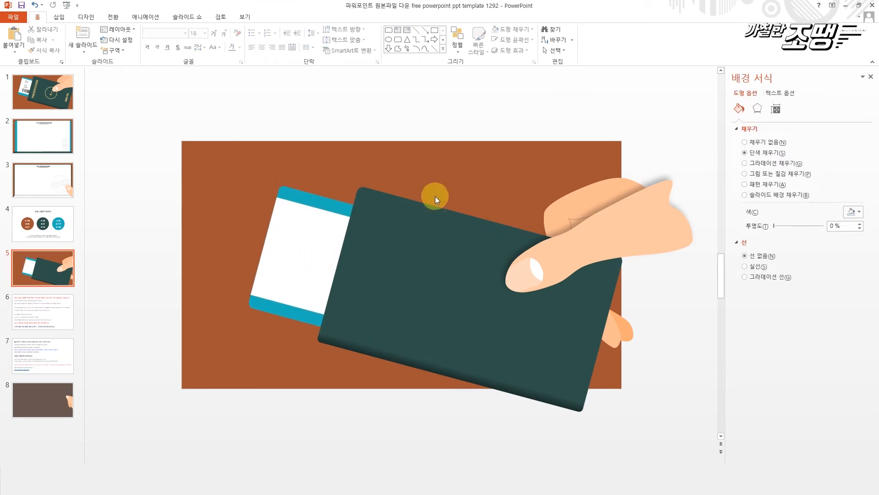
# - Stretch the green cover's upper edge slightly upward and move the ticket shapes up a little to match
pyautogui.click(463, 295)
pyautogui.moveTo(493, 219); pyautogui.dragTo(494, 213)
pyautogui.click(323, 220)
pyautogui.keyDown('shift'); pyautogui.click(323, 202); pyautogui.keyUp('shift')
pyautogui.moveTo(320, 221); pyautogui.dragTo(322, 216)
pyautogui.click(538, 112)
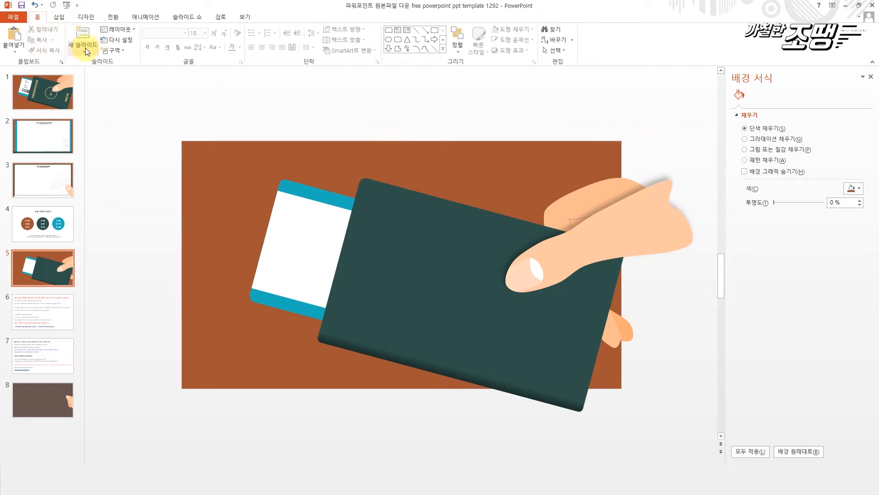
# - Try a rectangle about 13.65 cm high and 6.6 cm wide over the hand's overhang beyond the slide edge, and delete it
pyautogui.click(60, 17)
pyautogui.click(146, 41)
pyautogui.click(201, 84)
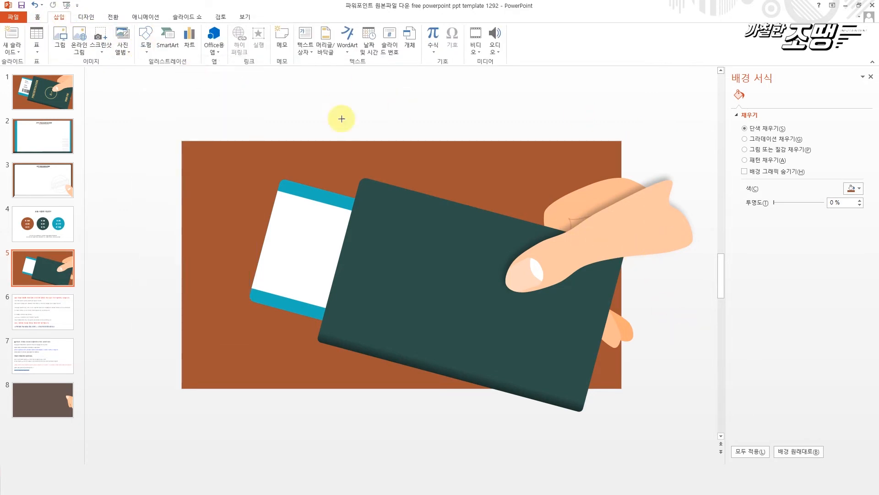
pyautogui.moveTo(707, 307); pyautogui.dragTo(621, 129)
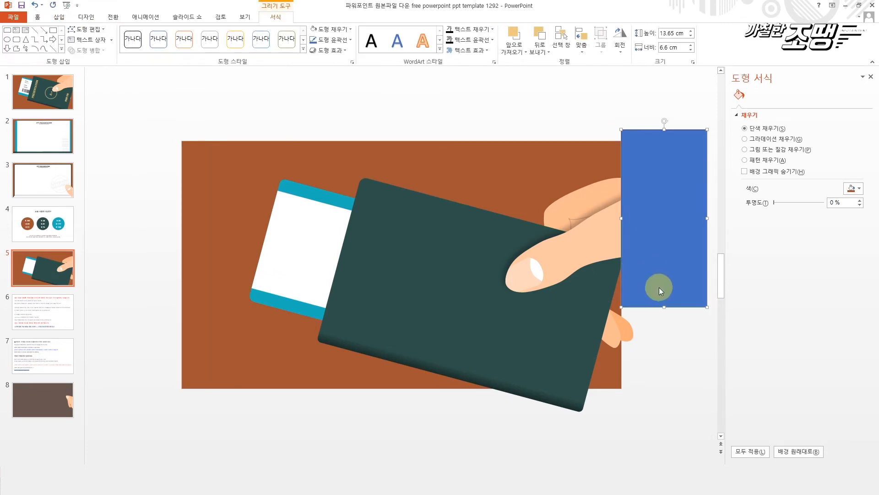
pyautogui.click(614, 232)
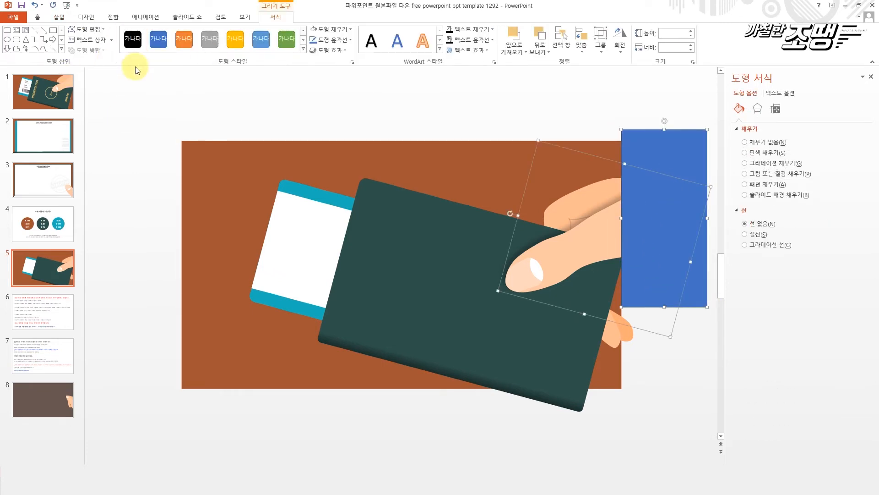
pyautogui.click(631, 122)
pyautogui.click(678, 223)
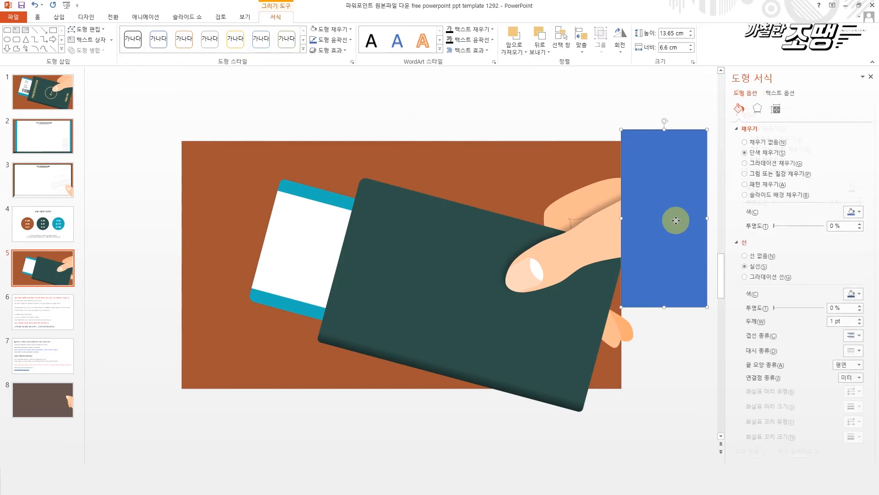
pyautogui.press('Delete')
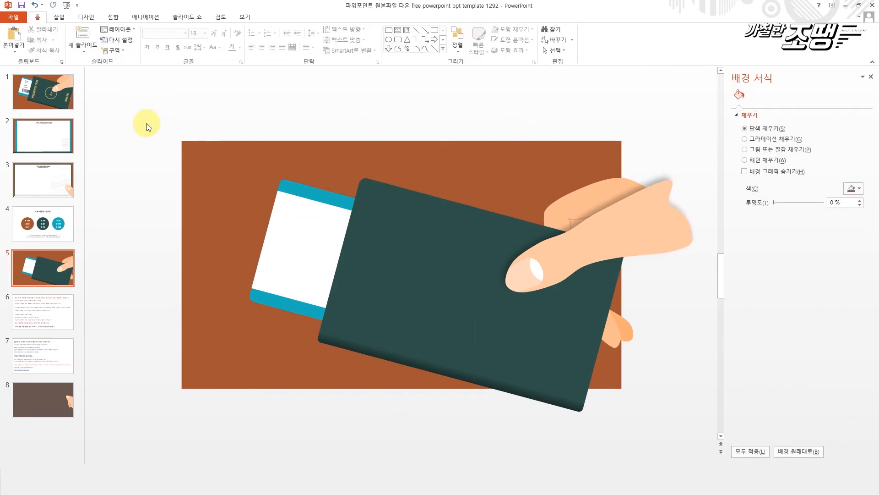
# - On slide 1, ungroup the grouped text and barcode artwork and copy the ticket's text and barcode
pyautogui.click(53, 92)
pyautogui.moveTo(178, 121); pyautogui.dragTo(350, 262)
pyautogui.click(283, 242)
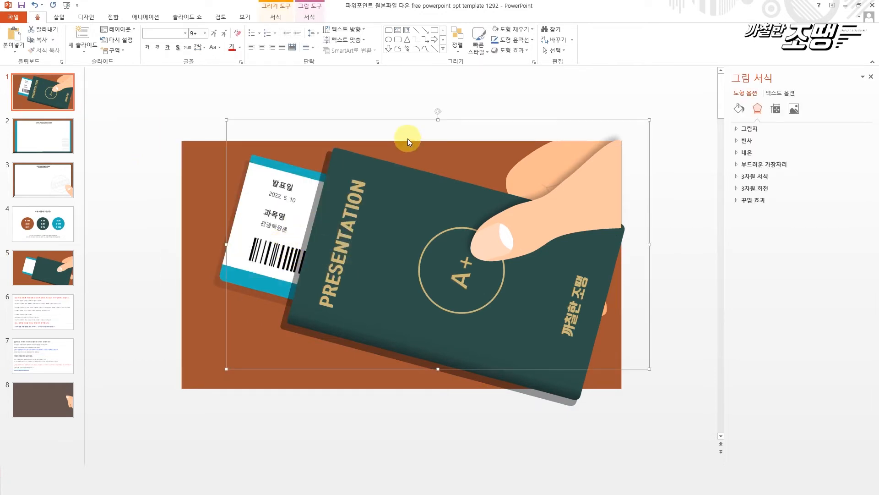
pyautogui.rightClick(410, 120)
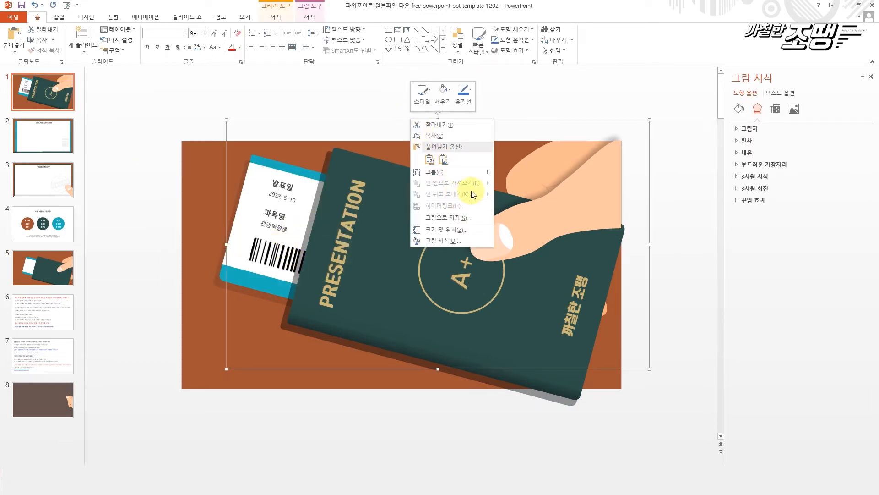
pyautogui.moveTo(484, 172)
pyautogui.click(517, 195)
pyautogui.moveTo(172, 112); pyautogui.dragTo(372, 293)
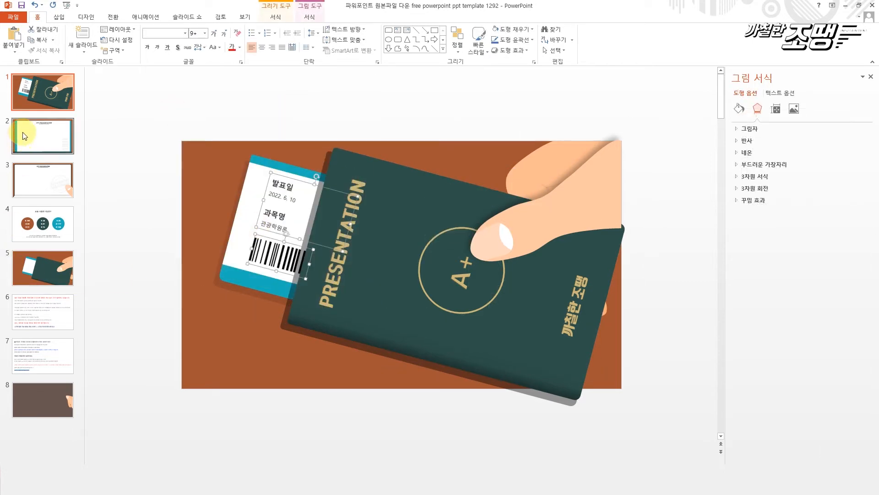
# - Paste the ticket text and barcode onto slide 5 and position them on the white ticket
pyautogui.click(54, 271)
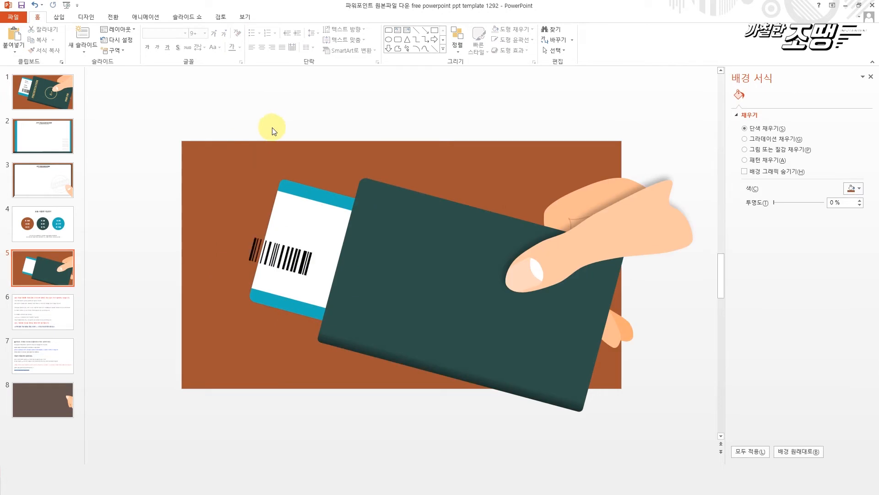
pyautogui.hotkey('ctrl', 'v')
pyautogui.moveTo(295, 178); pyautogui.dragTo(312, 202)
pyautogui.click(286, 158)
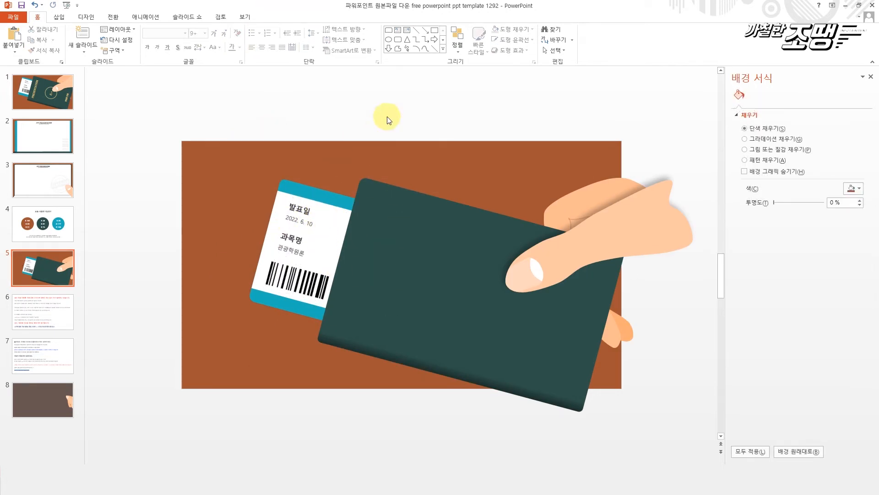
# - Apply an outer shadow preset with a 135° angle to the green passport cover and the blue ticket shape
pyautogui.click(373, 259)
pyautogui.keyDown('shift'); pyautogui.click(318, 196); pyautogui.keyUp('shift')
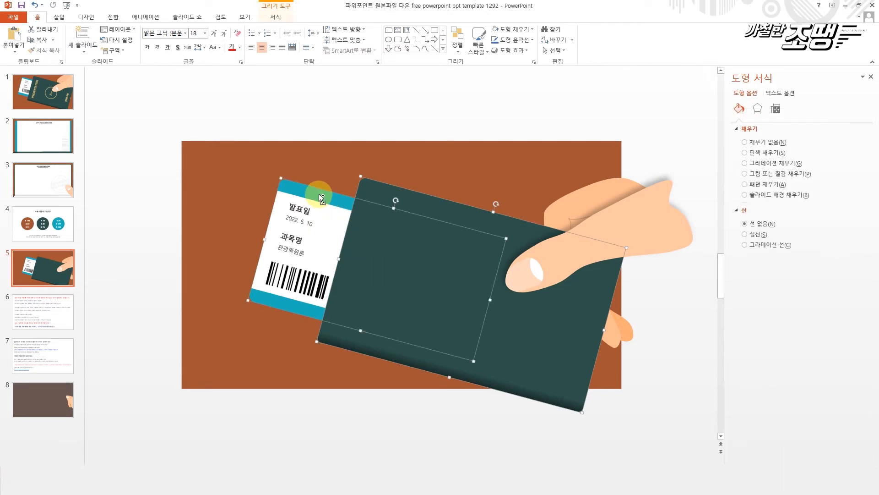
pyautogui.click(758, 109)
pyautogui.click(858, 128)
pyautogui.click(854, 141)
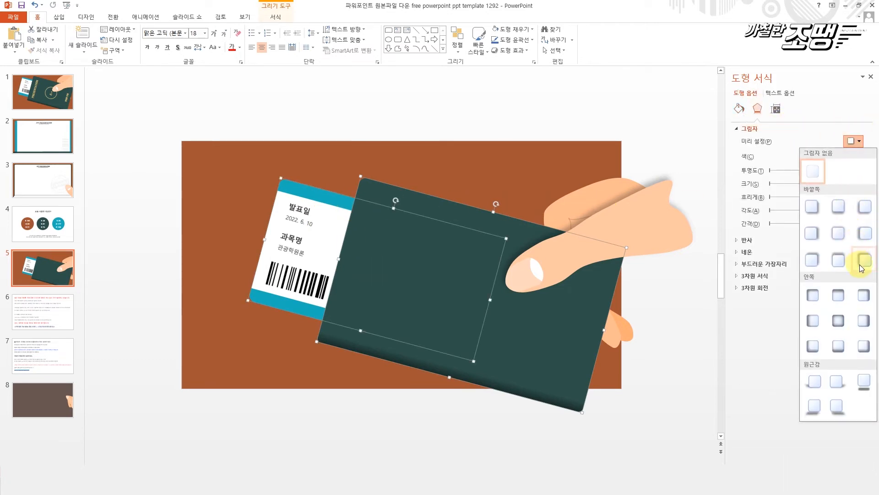
pyautogui.click(856, 243)
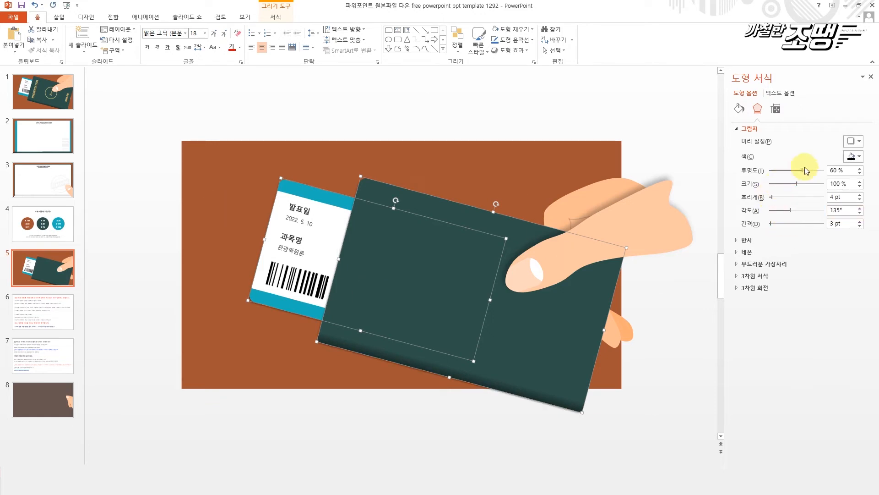
# - Set the cover and ticket shadow to 0 pt blur and 79% transparency, and increase its distance
pyautogui.moveTo(773, 198); pyautogui.dragTo(743, 197)
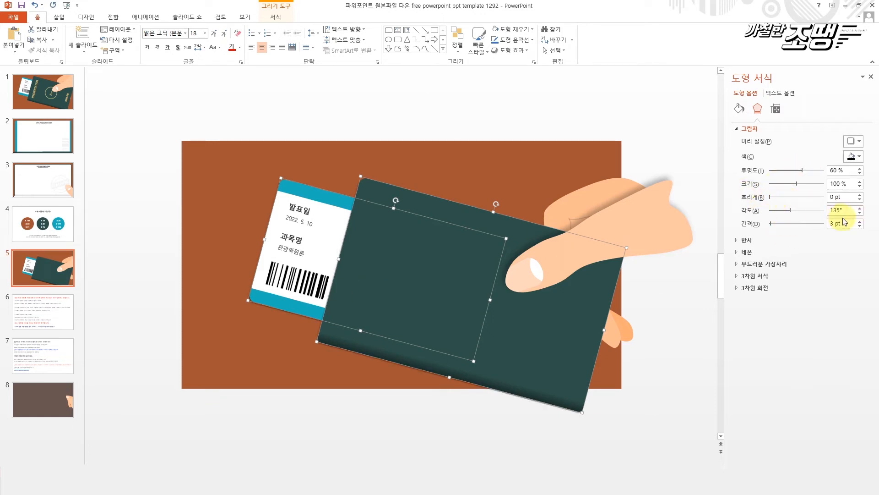
pyautogui.moveTo(807, 172); pyautogui.dragTo(813, 170)
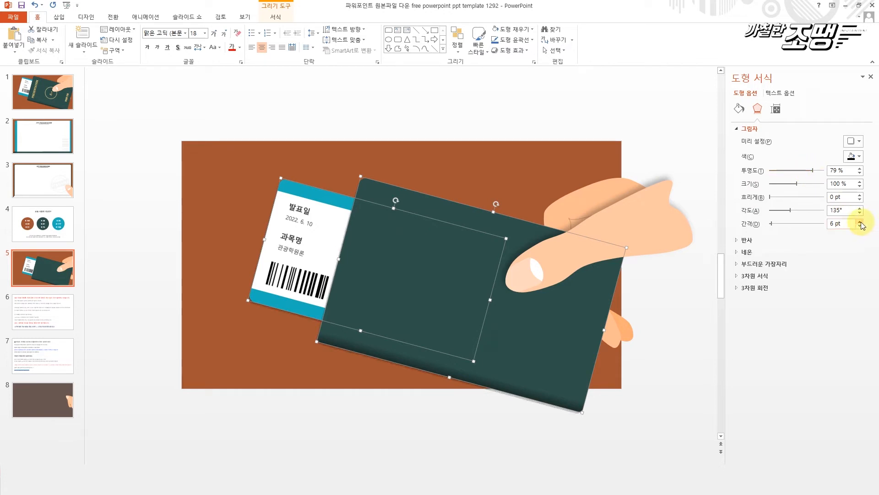
pyautogui.click(509, 164)
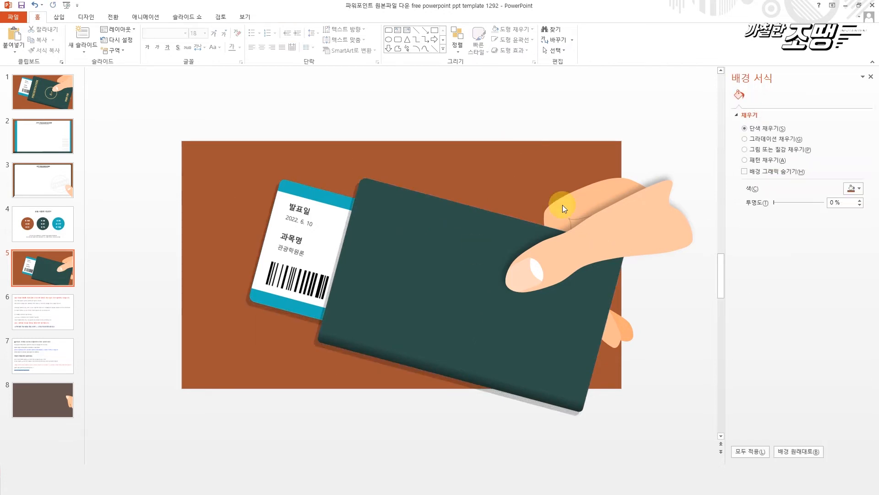
# - Copy the PRESENTATION text from slide 1's passport and paste it into the green cover shape on slide 5
pyautogui.click(39, 93)
pyautogui.click(360, 182)
pyautogui.moveTo(358, 183); pyautogui.dragTo(320, 320)
pyautogui.hotkey('ctrl', 'c')
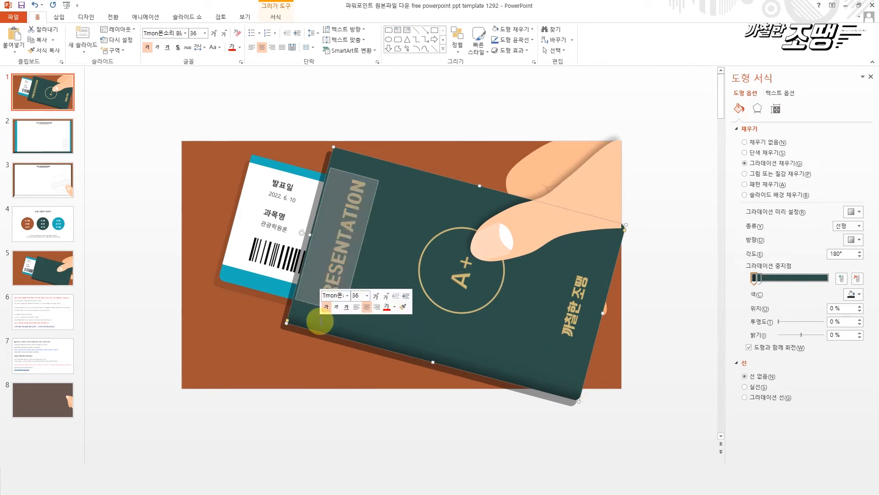
pyautogui.click(46, 262)
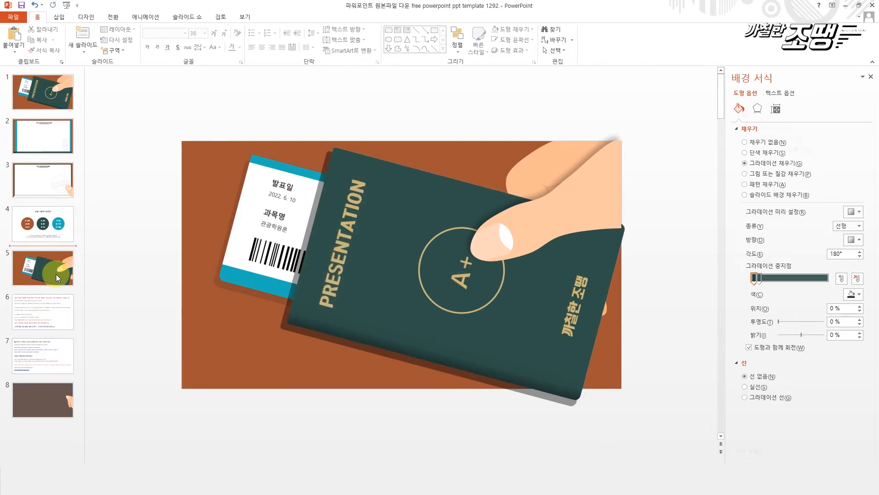
pyautogui.click(441, 264)
pyautogui.rightClick(465, 316)
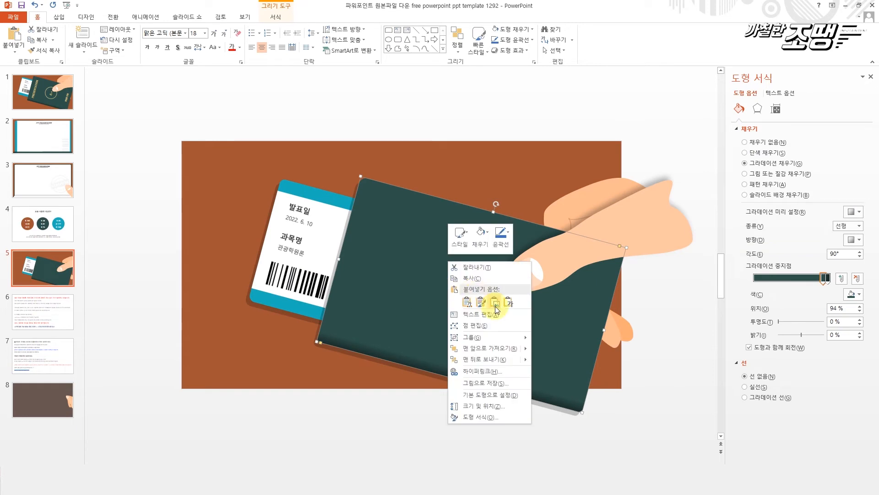
pyautogui.click(495, 356)
pyautogui.click(525, 335)
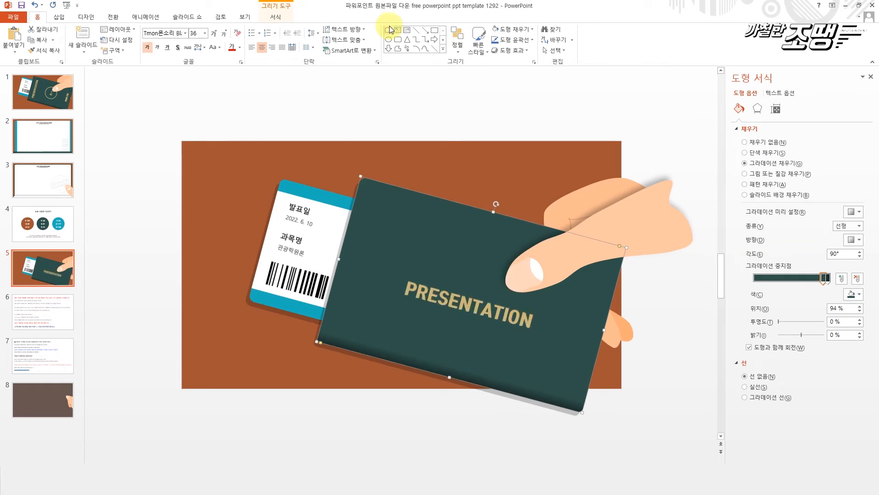
# - Rotate all text on the green cover by 270° and align it to the shape's left side
pyautogui.click(775, 108)
pyautogui.click(776, 152)
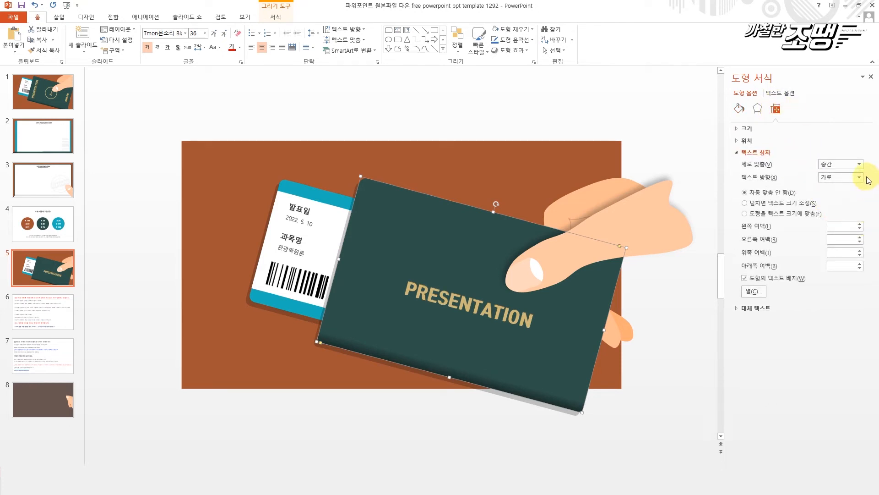
pyautogui.click(860, 178)
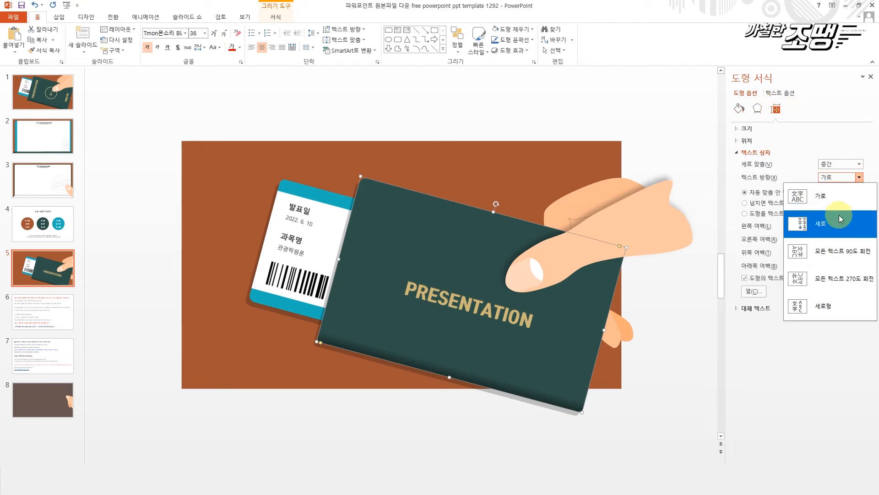
pyautogui.click(831, 249)
pyautogui.click(860, 177)
pyautogui.click(844, 279)
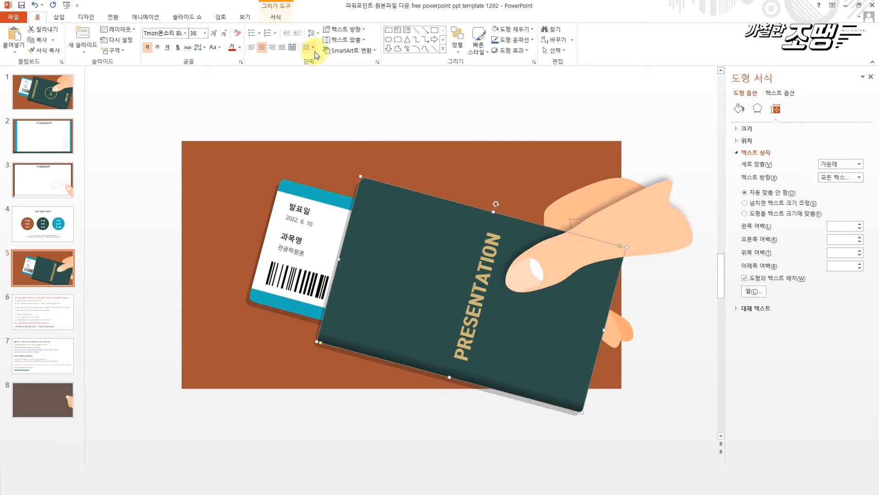
pyautogui.click(351, 39)
pyautogui.click(363, 64)
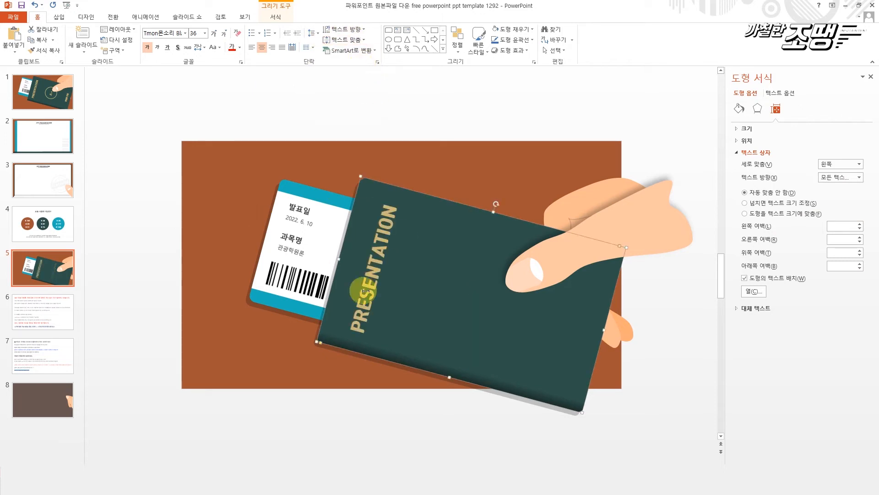
pyautogui.click(444, 151)
# - Copy the gold A+ circle from slide 1 and paste it onto slide 5
pyautogui.click(38, 86)
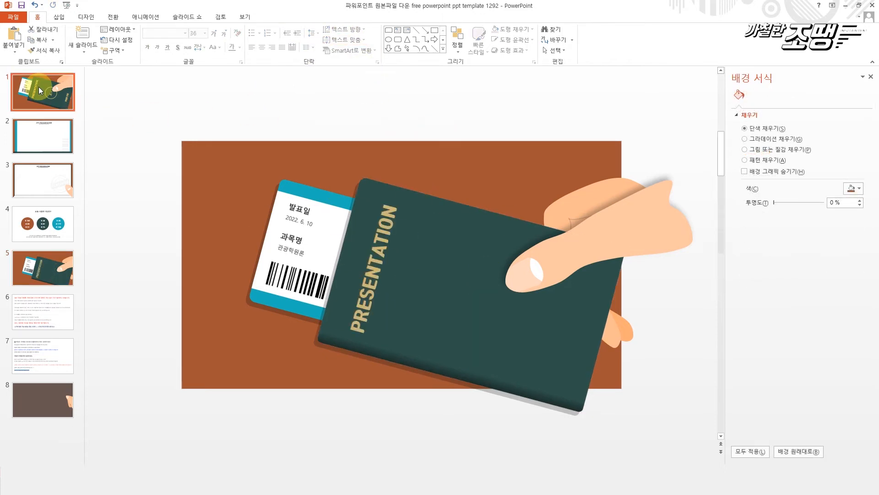
pyautogui.click(452, 227)
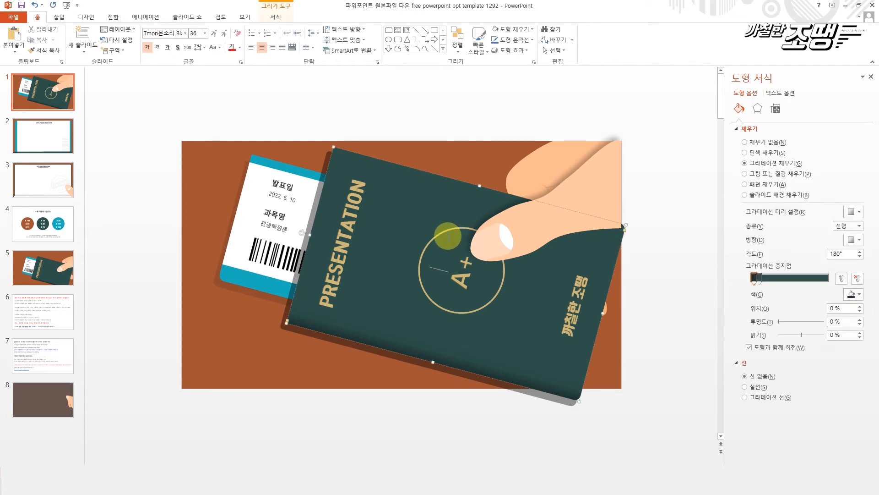
pyautogui.click(431, 222)
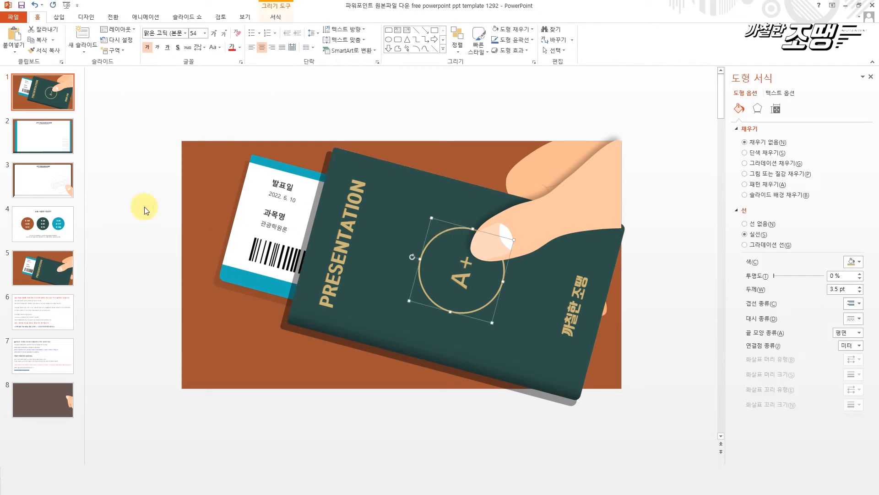
pyautogui.click(54, 270)
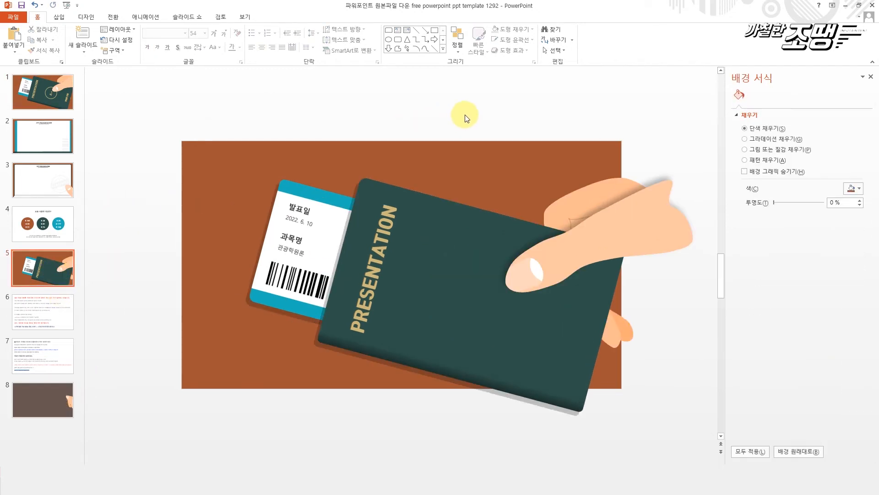
pyautogui.hotkey('ctrl', 'v')
# - Check the custom RGB values of the A+ circle's outline colour
pyautogui.click(859, 262)
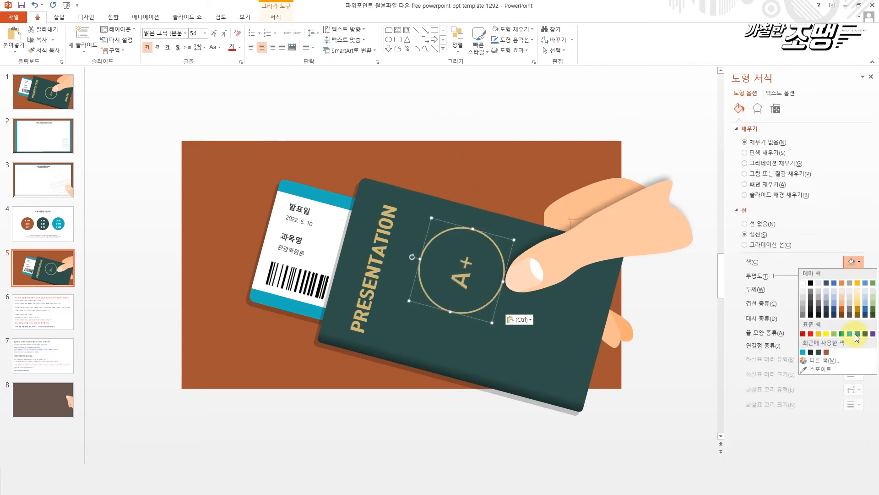
pyautogui.click(820, 354)
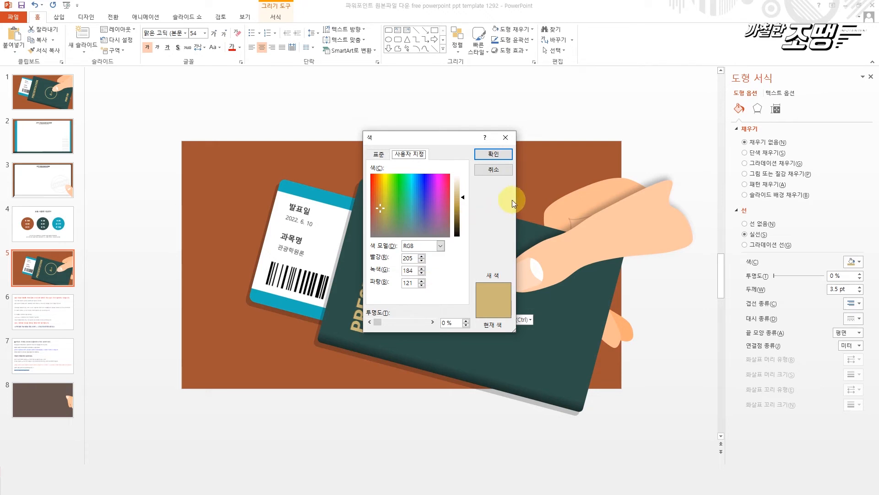
pyautogui.click(492, 170)
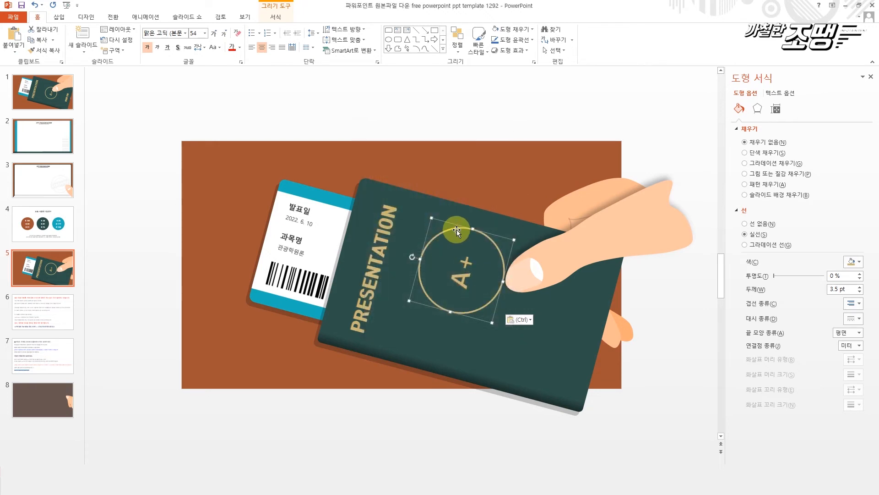
# - Undo the accidental shift of the green cover and move the A+ circle slightly down and right on it
pyautogui.click(467, 251)
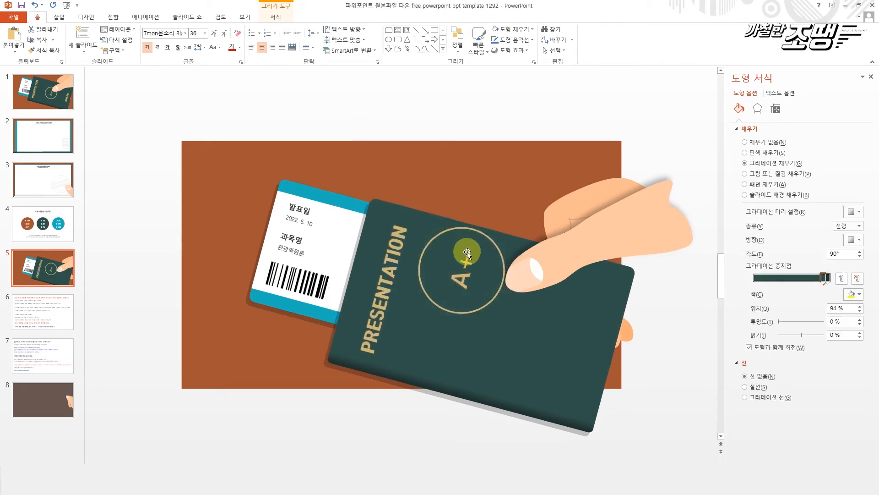
pyautogui.hotkey('ctrl', 'z')
pyautogui.click(482, 308)
pyautogui.moveTo(481, 308); pyautogui.dragTo(491, 326)
# - Bring the front part of the hand with the thumb to the front, above the A+ circle
pyautogui.click(619, 251)
pyautogui.click(620, 247)
pyautogui.rightClick(620, 249)
pyautogui.moveTo(702, 311)
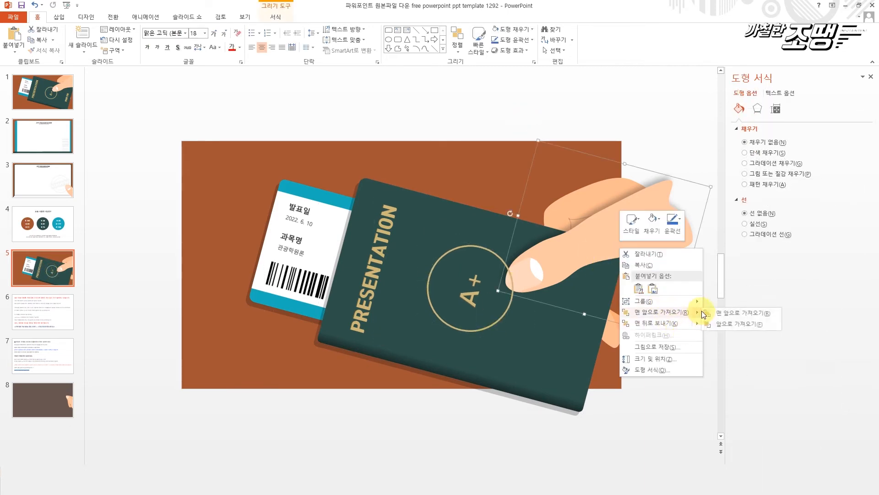
pyautogui.click(752, 314)
pyautogui.click(575, 117)
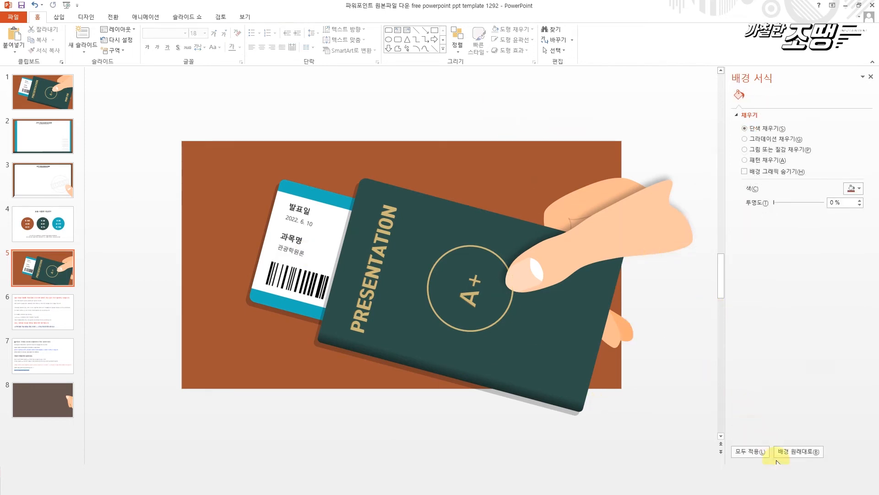
# - Preview slide 5 as a slide show and examine the designs of slides 3, 2 and 1
pyautogui.hotkey('shift', 'F5')
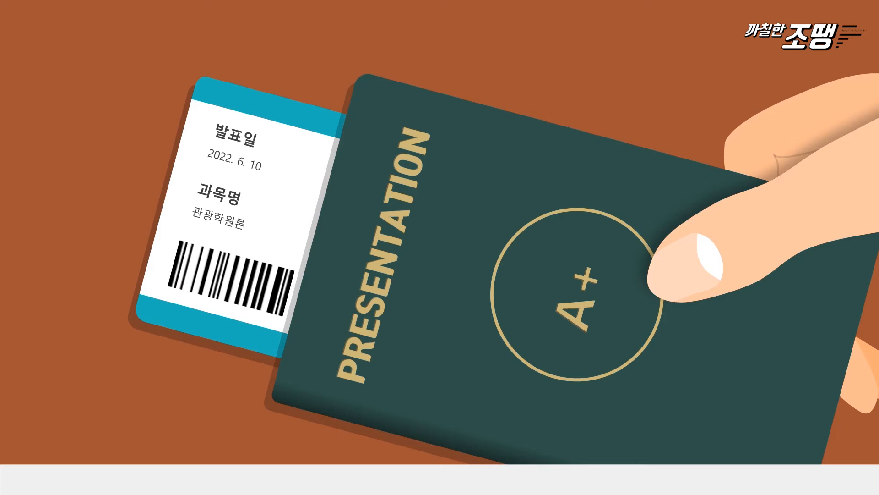
pyautogui.press('Escape')
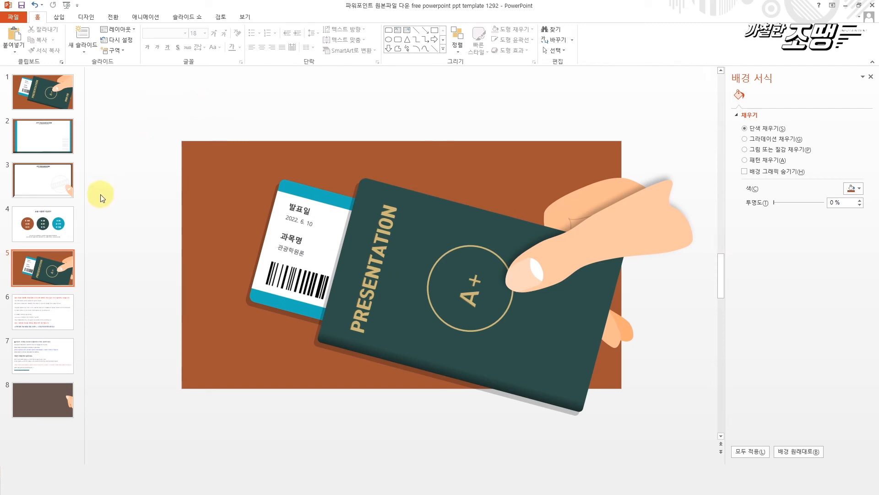
pyautogui.click(38, 186)
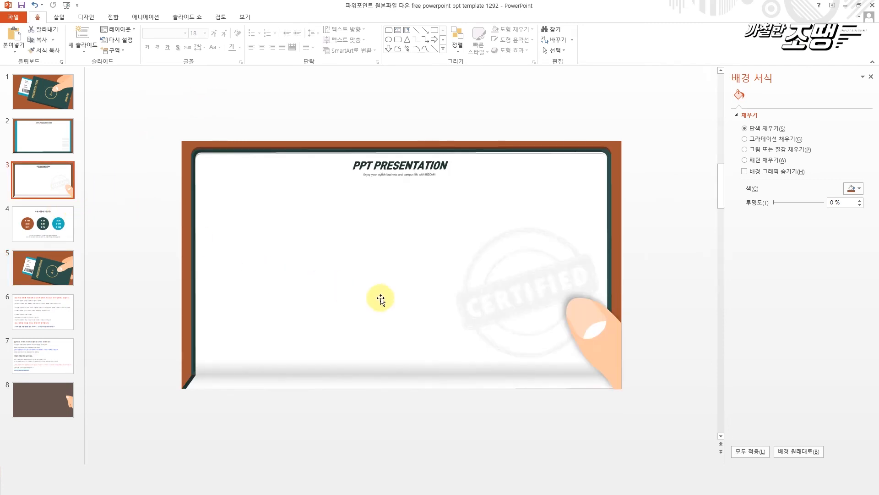
pyautogui.scroll(2, 391, 298)
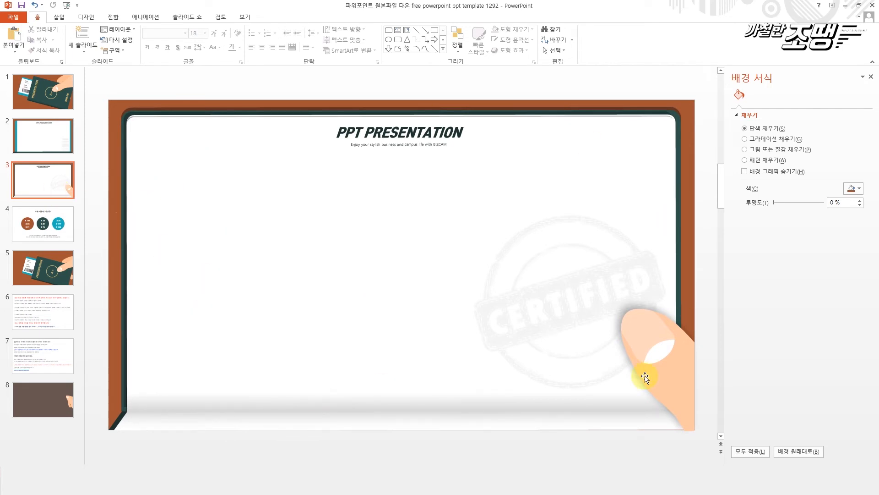
pyautogui.click(42, 138)
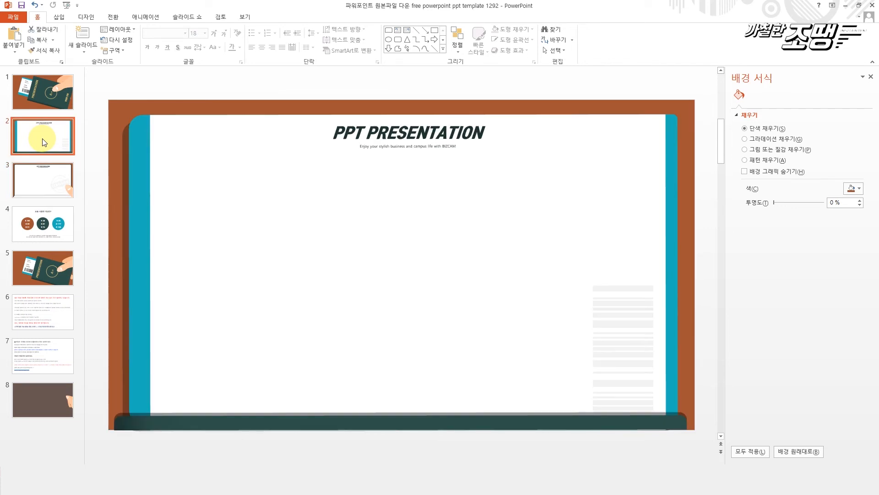
pyautogui.click(31, 91)
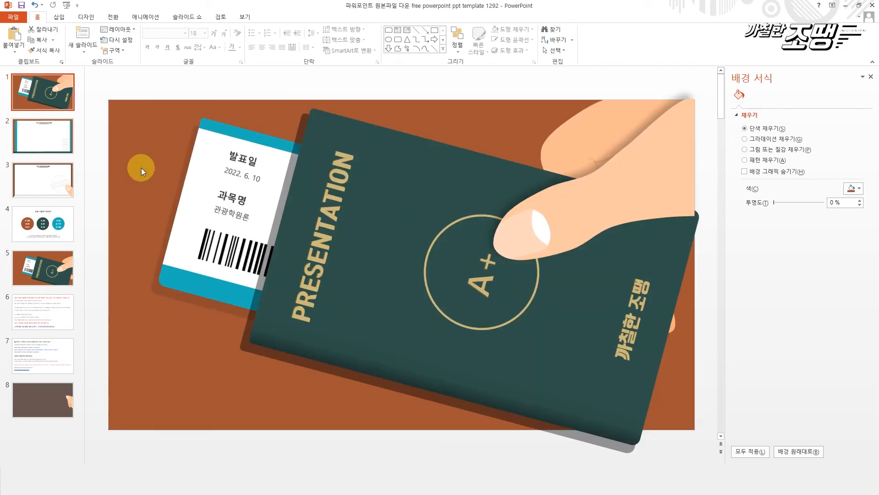